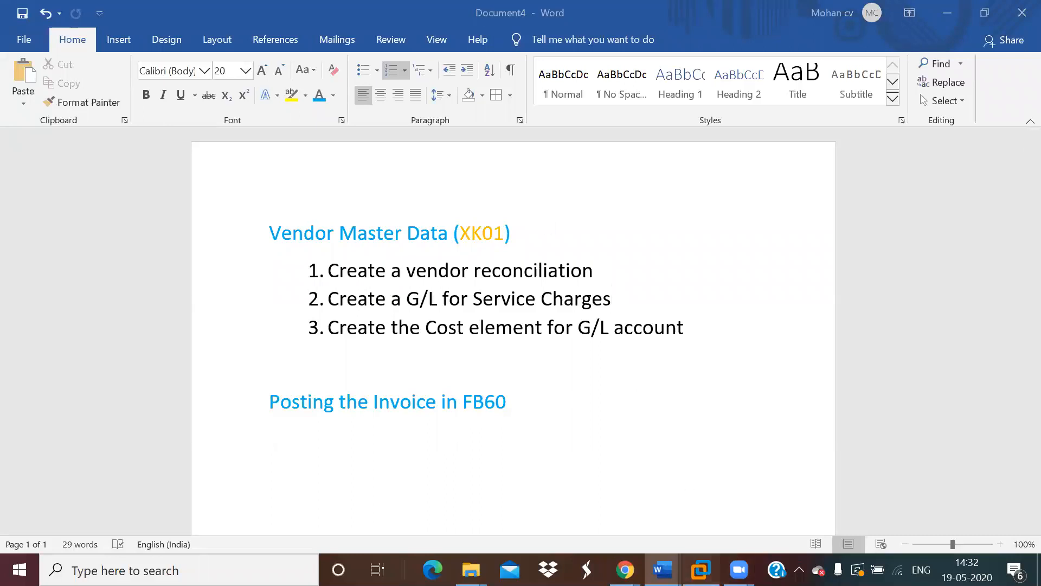
Switch to the SAP session, run transaction /nfs00 and start creating G/L account 2230 in company code ALLO.
click(701, 569)
click(48, 26)
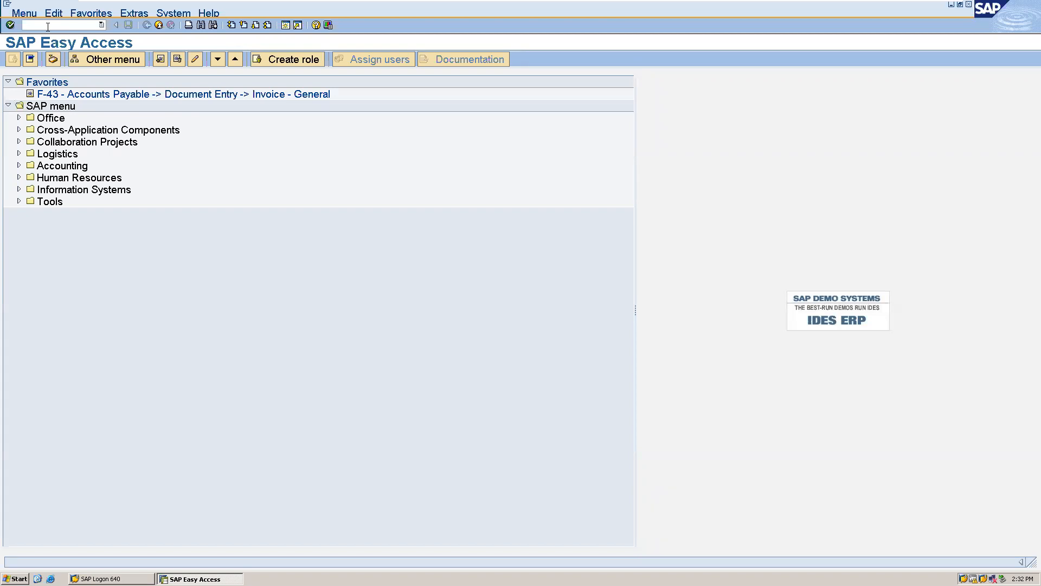
text(/nfs00)
key(Return)
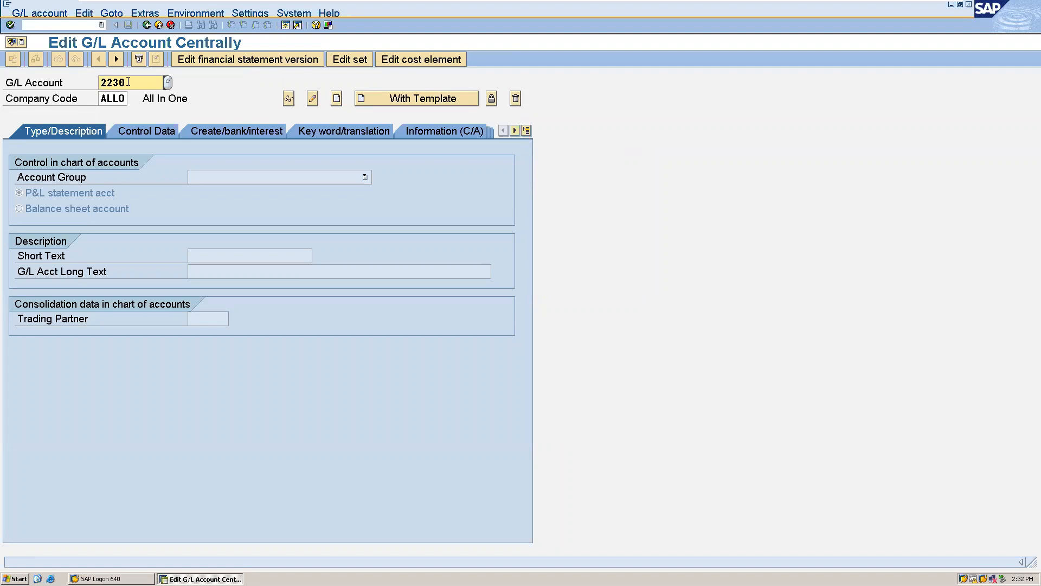
click(337, 103)
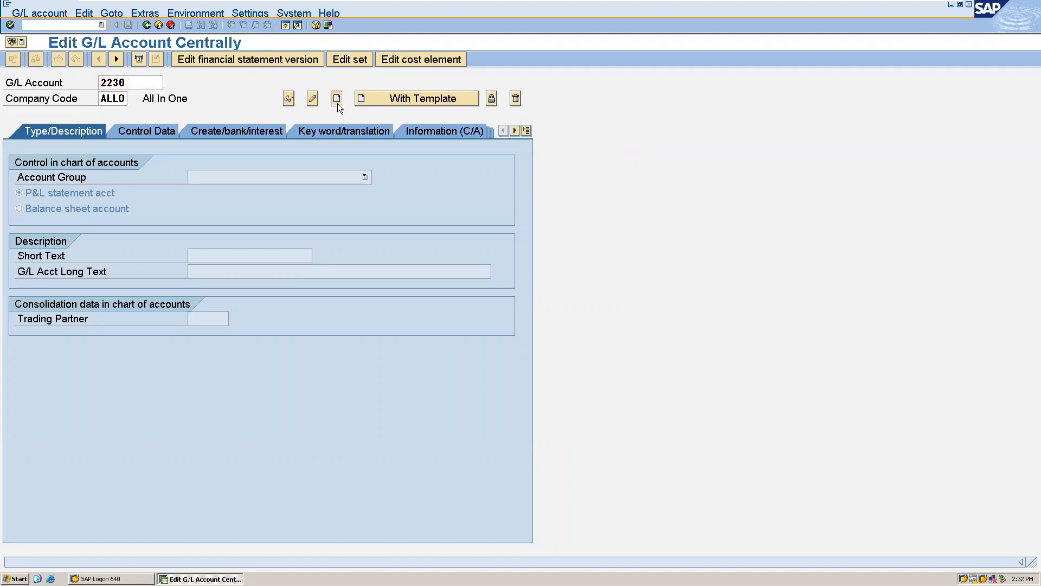
Assign G/L account 2230 to account group LI LIABILITIES and make it a balance sheet account.
click(272, 180)
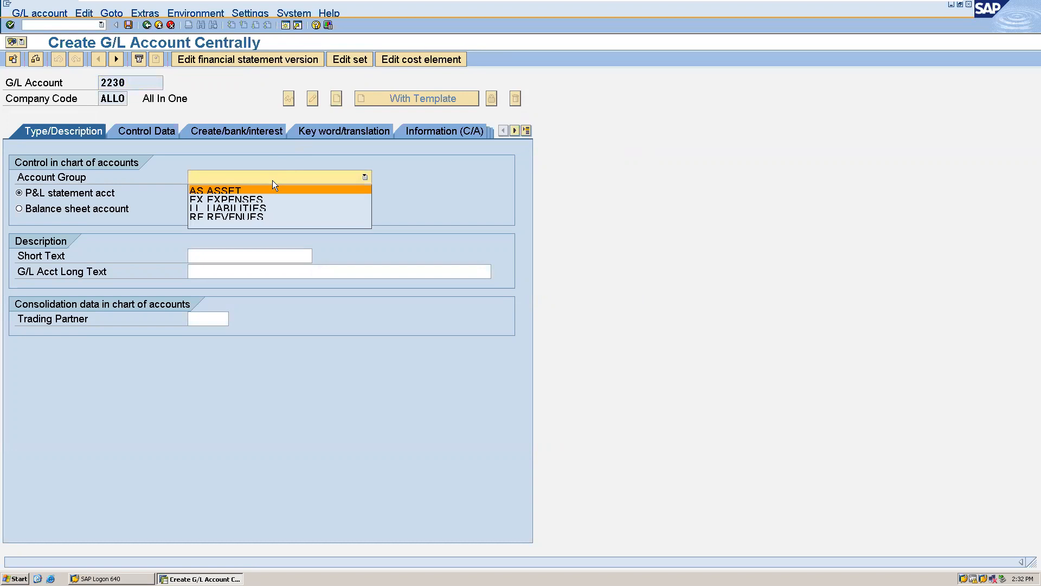
click(253, 206)
click(44, 209)
Enter the short text "Vendor Reco" and the long text "Vendor Reconciliation" for the G/L account.
click(235, 253)
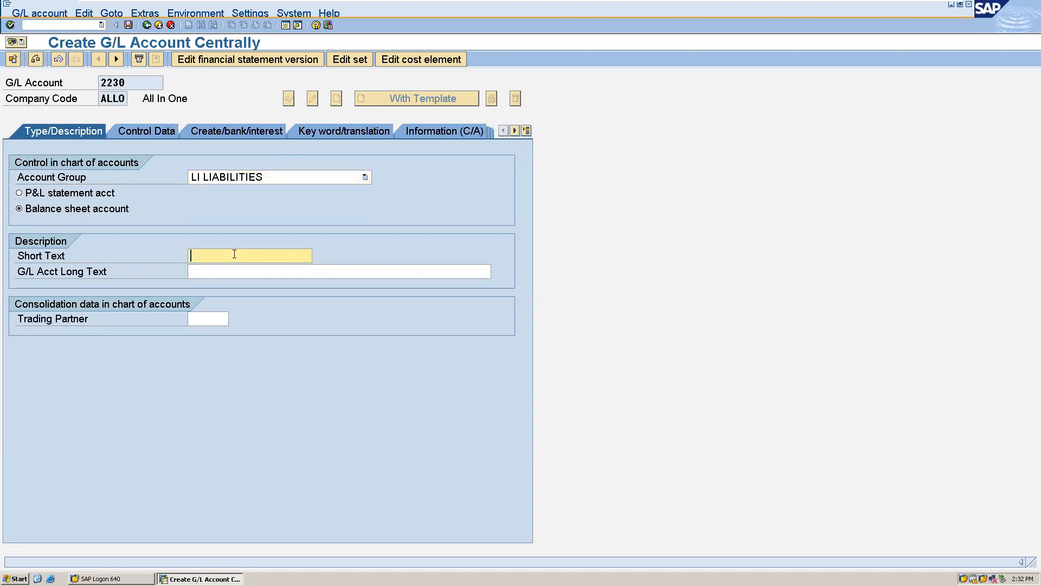
text(Ve)
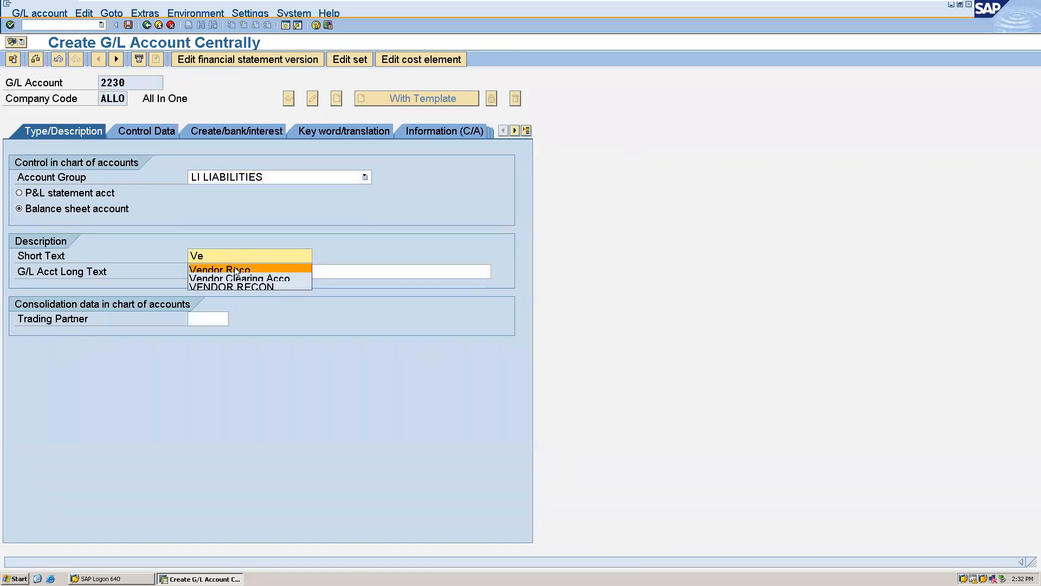
click(234, 270)
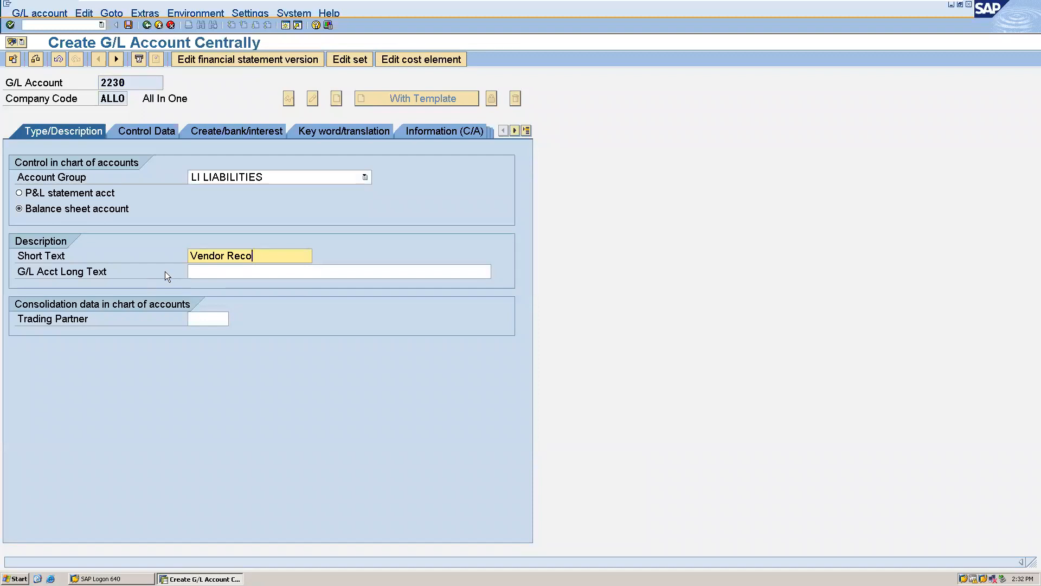
click(224, 270)
text(ven)
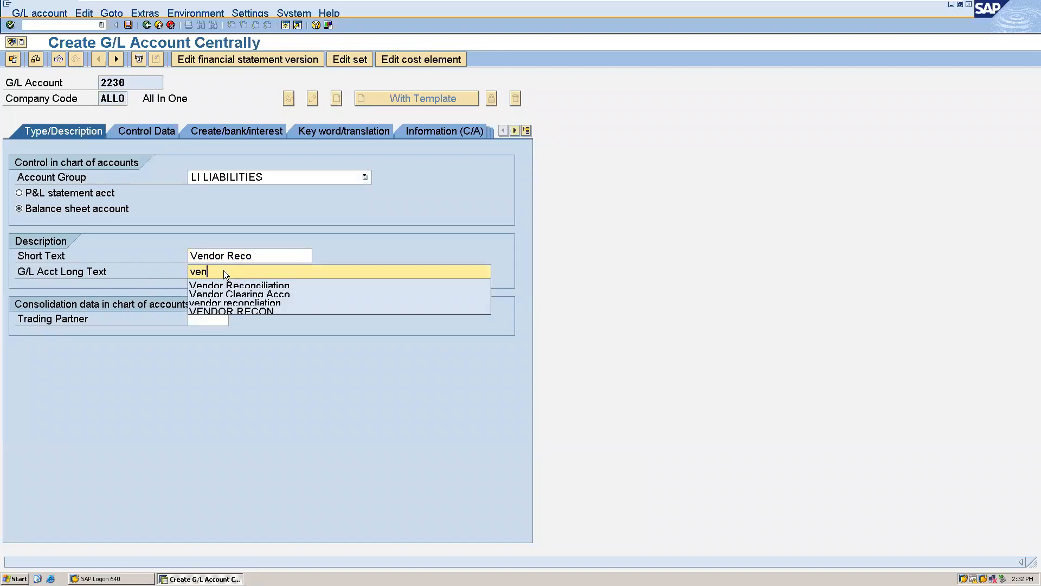
click(230, 286)
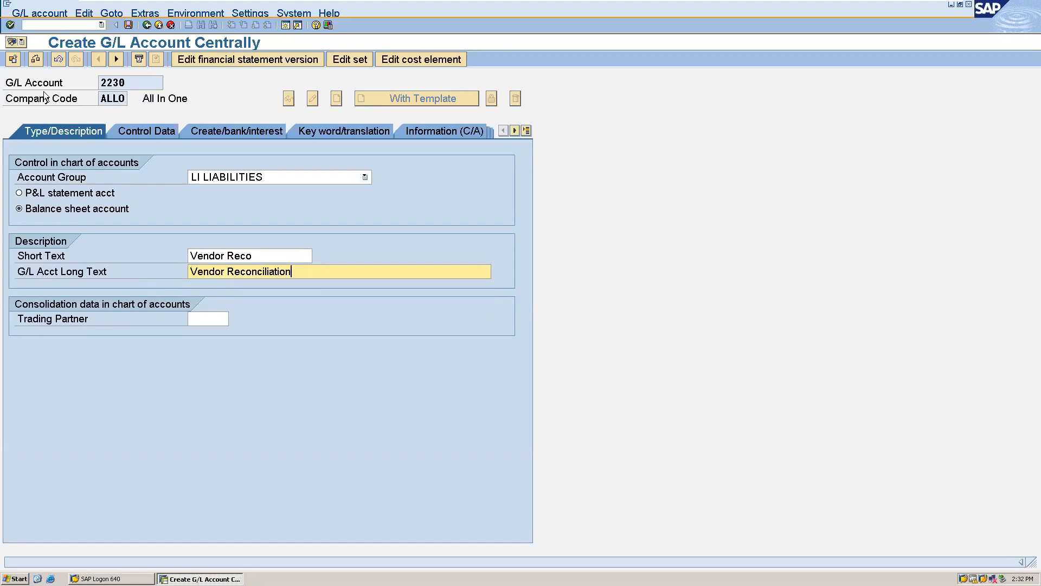
Set the reconciliation account type to K Vendors in the account's control data.
click(146, 131)
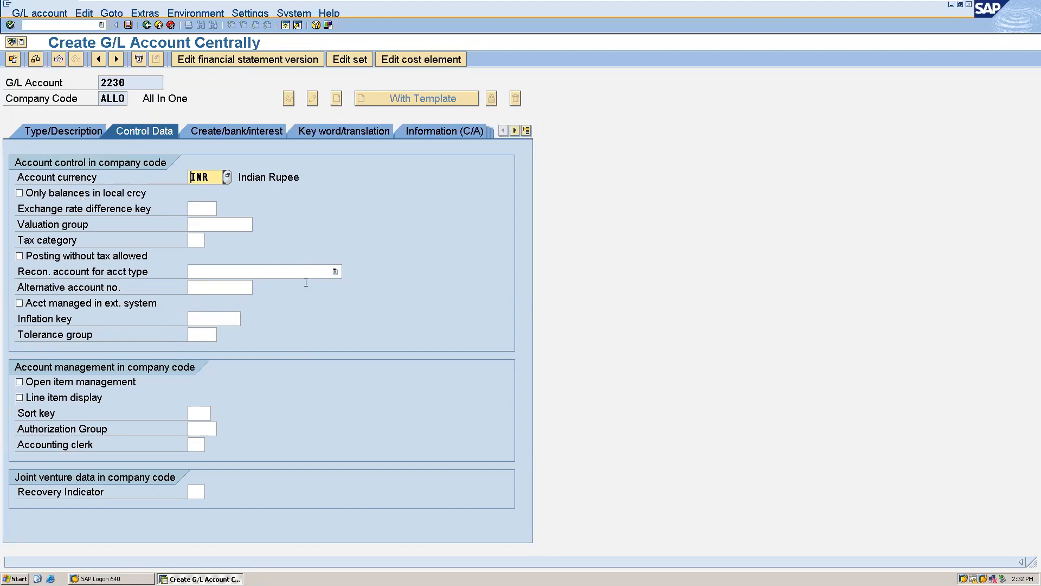
click(334, 272)
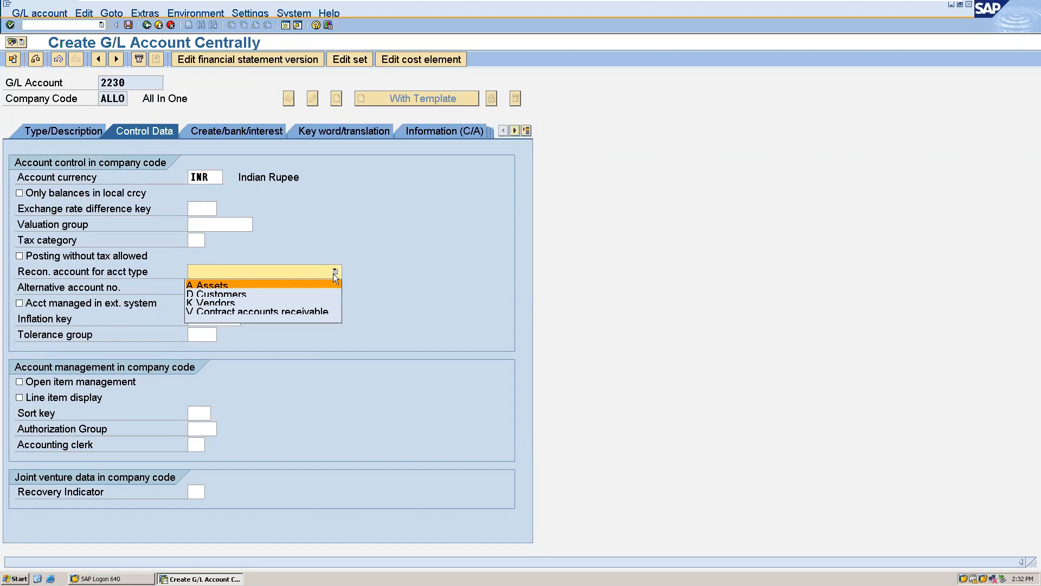
click(257, 302)
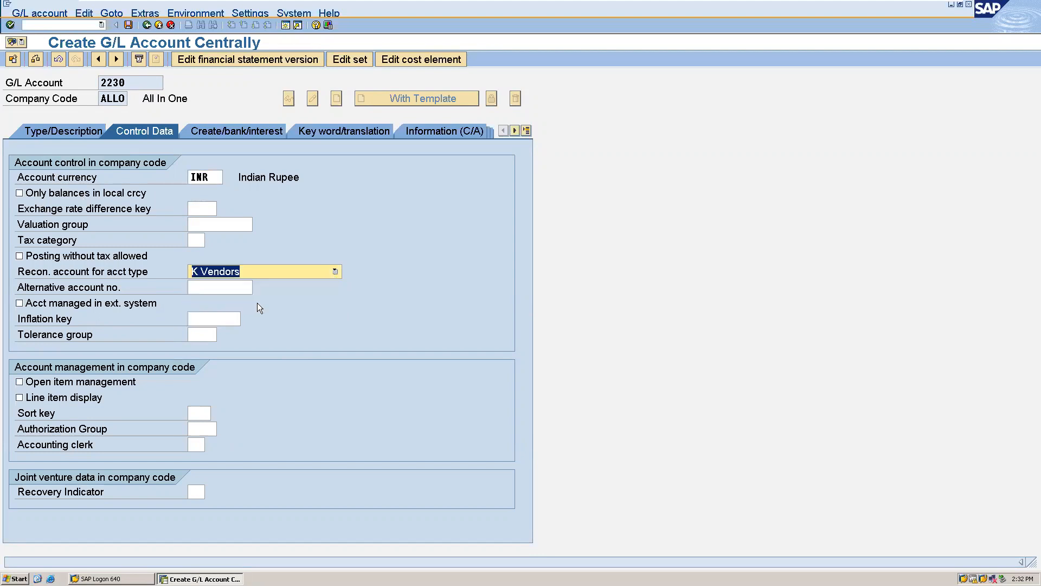
Assign field status group G067 (Reconciliation accounts) and save the vendor reconciliation G/L account.
click(237, 130)
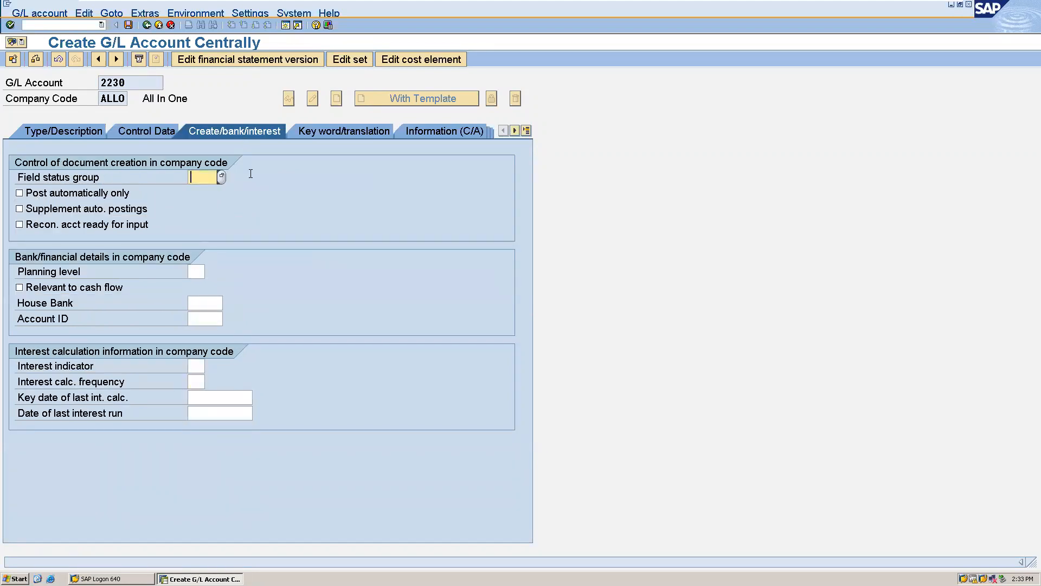
click(222, 177)
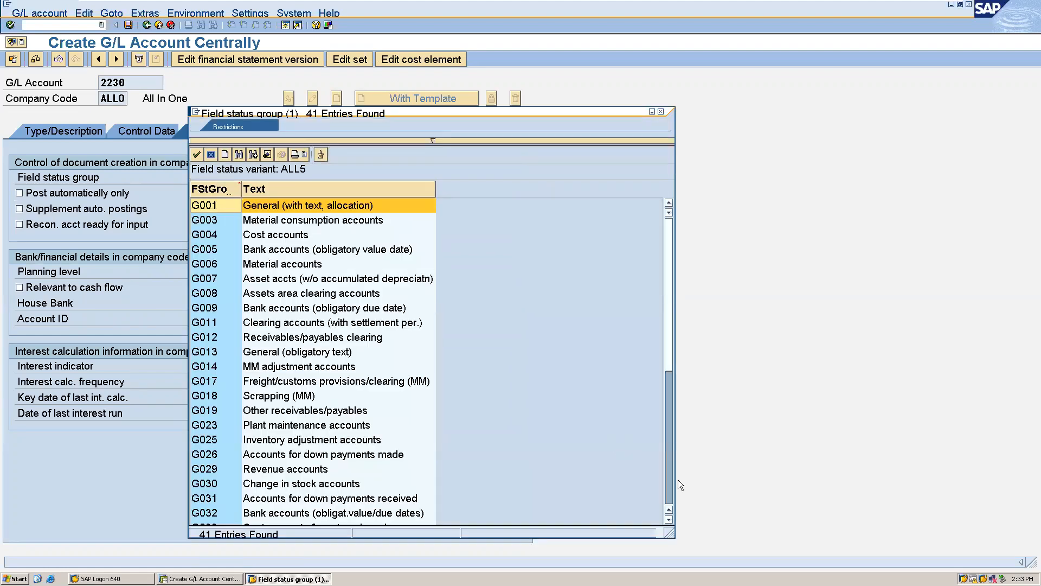
click(668, 485)
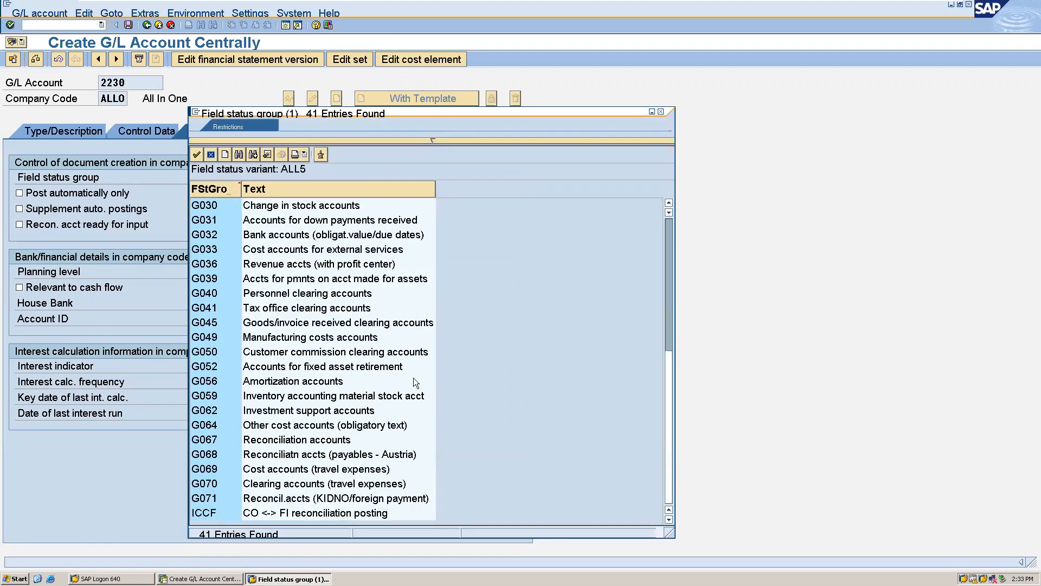
double_click(288, 440)
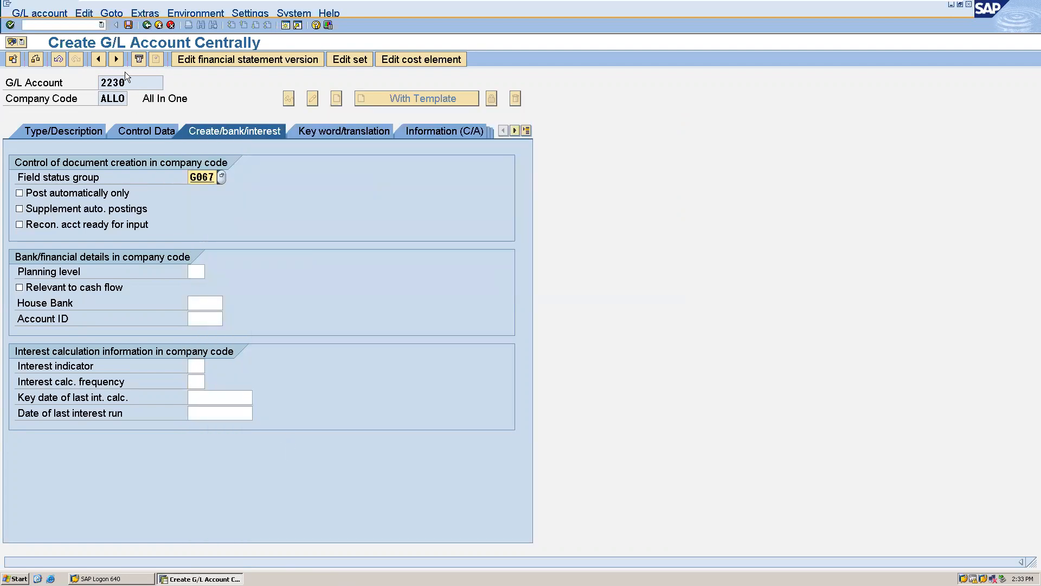
click(129, 25)
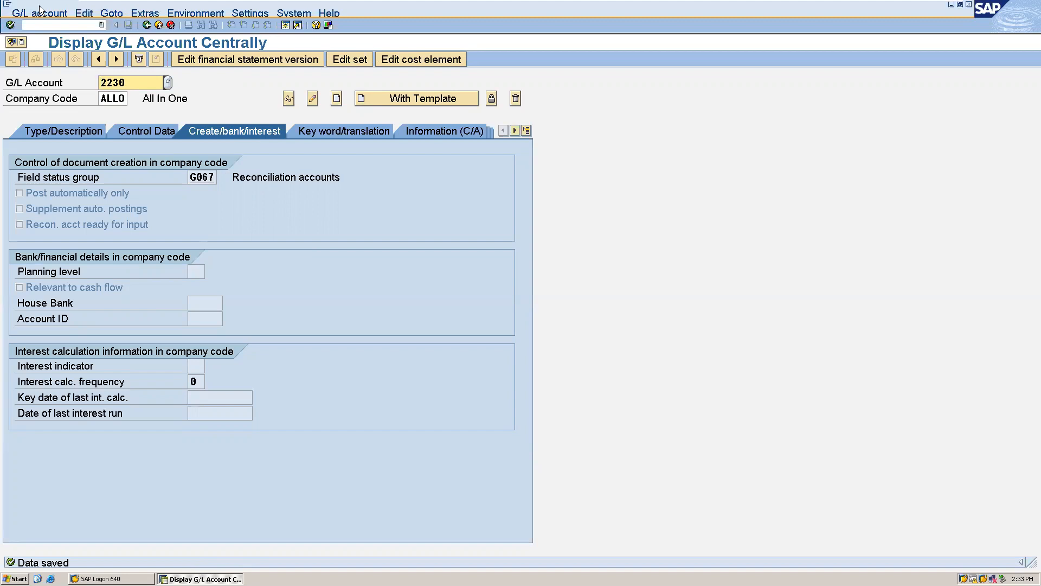
Replace the G/L account number with 4035 and start creating that account in company code ALLO.
click(54, 24)
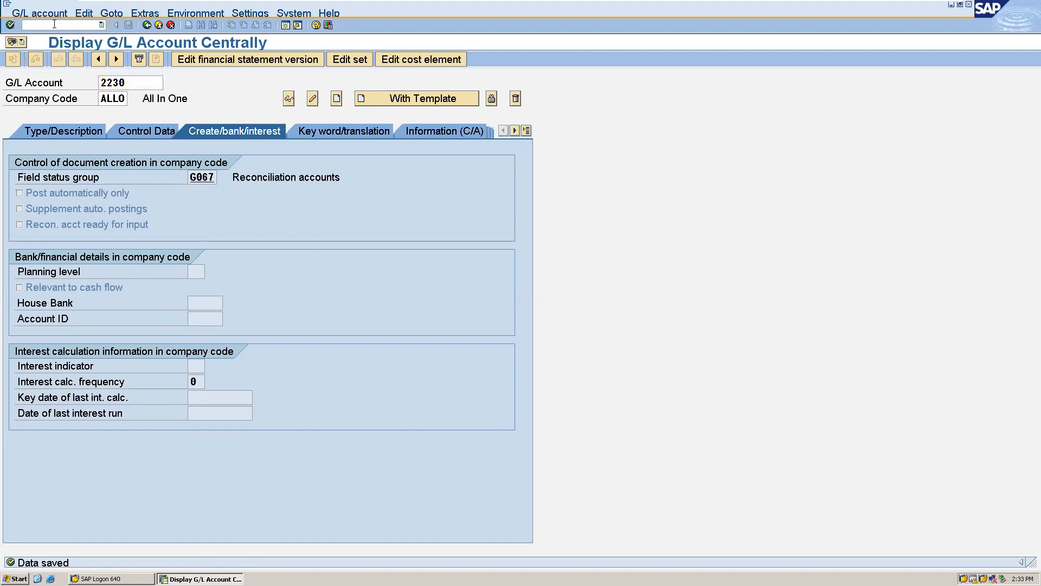
click(162, 85)
key(BackSpace)
key(BackSpace)
key(BackSpace)
key(BackSpace)
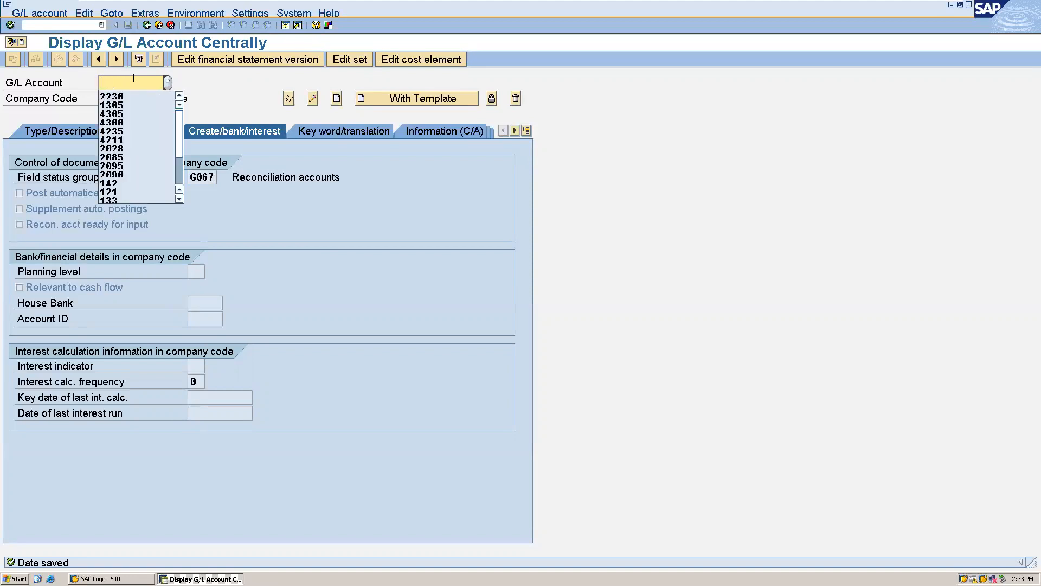
text(403)
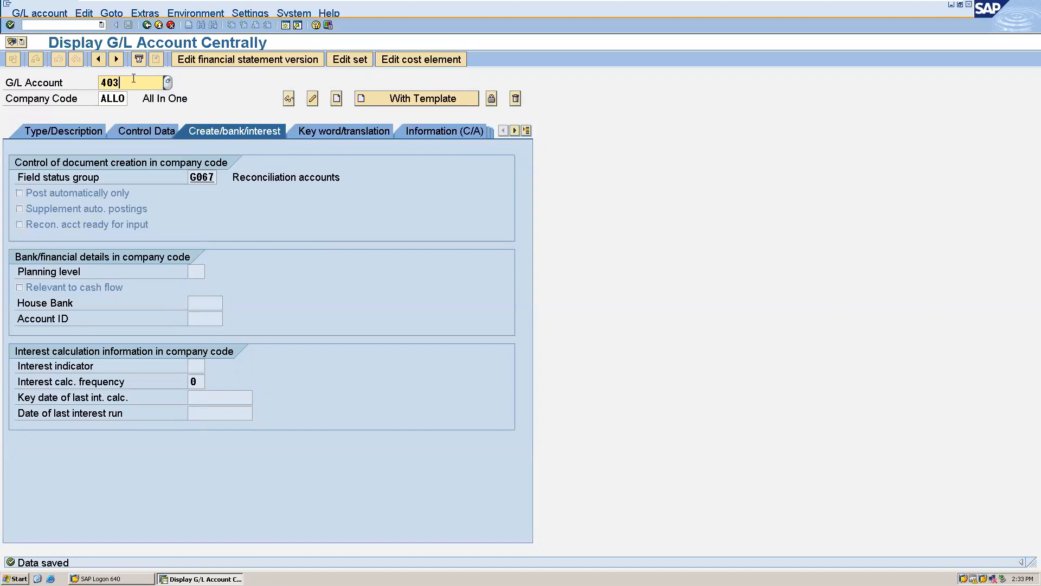
key(BackSpace)
text(5)
key(BackSpace)
text(35)
key(F5)
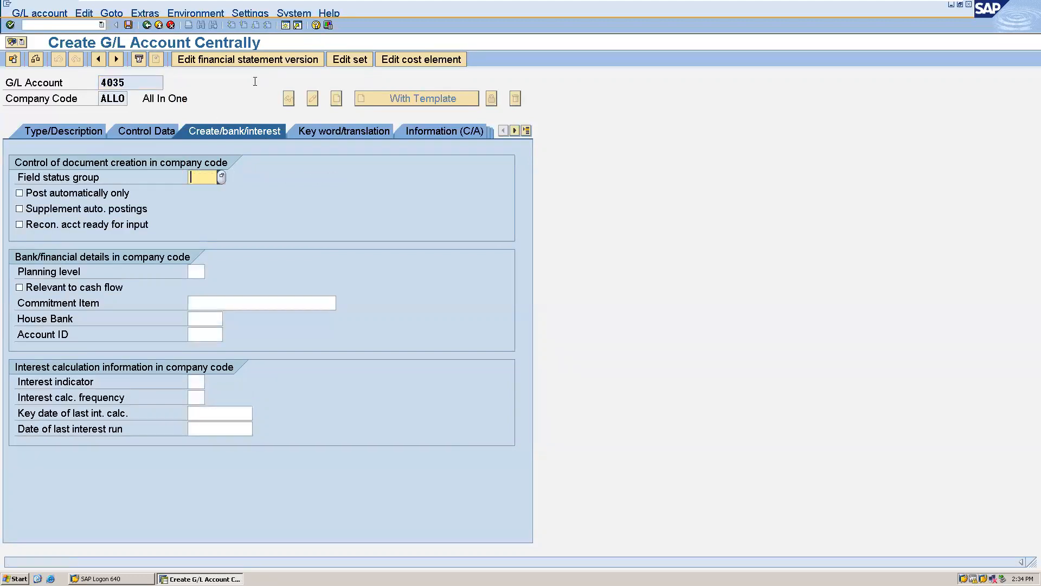
Assign G/L account 4035 to account group EX EXPENSES in its type and description data.
click(67, 134)
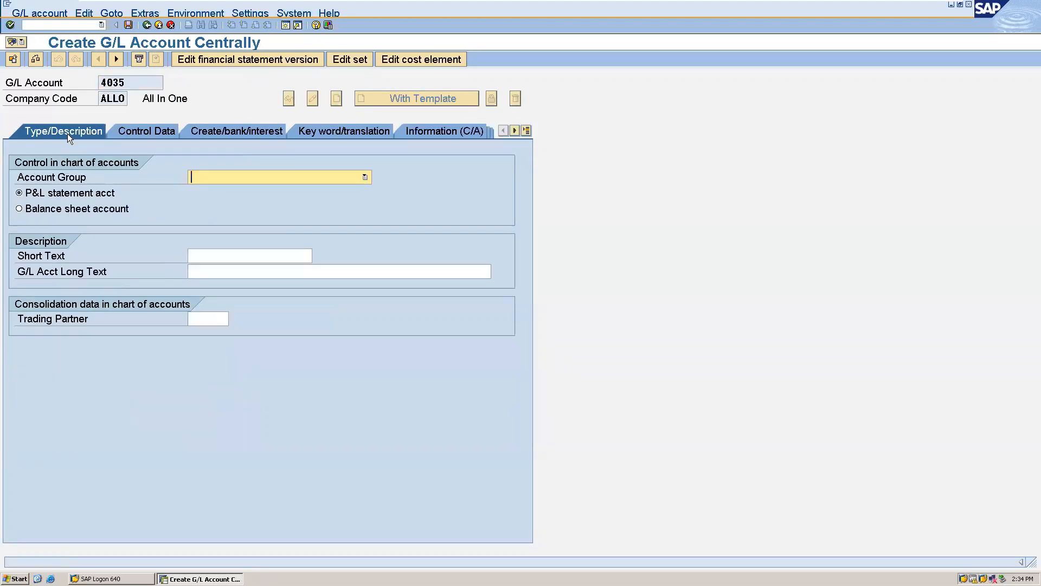
click(279, 177)
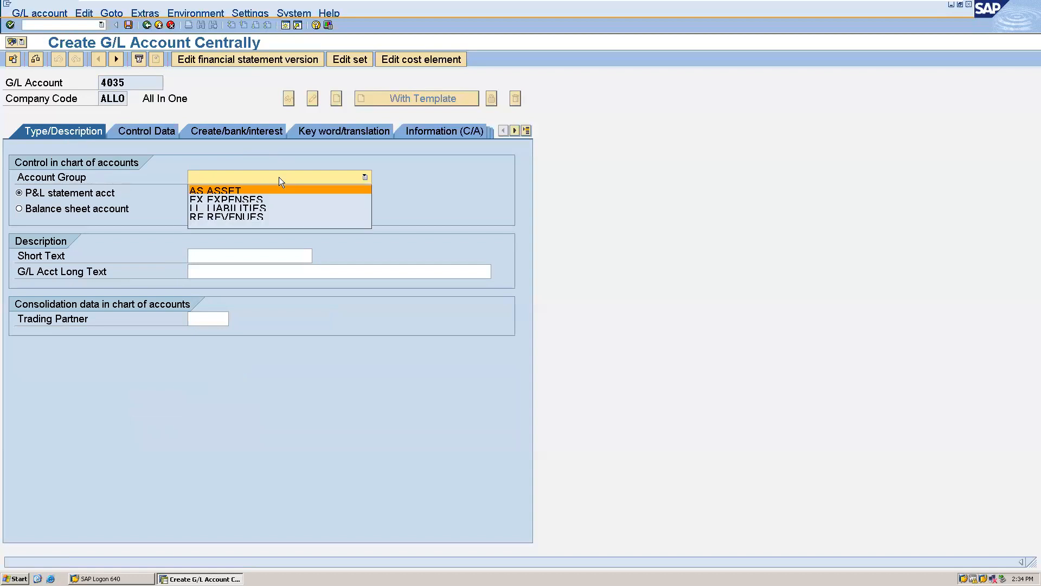
click(252, 198)
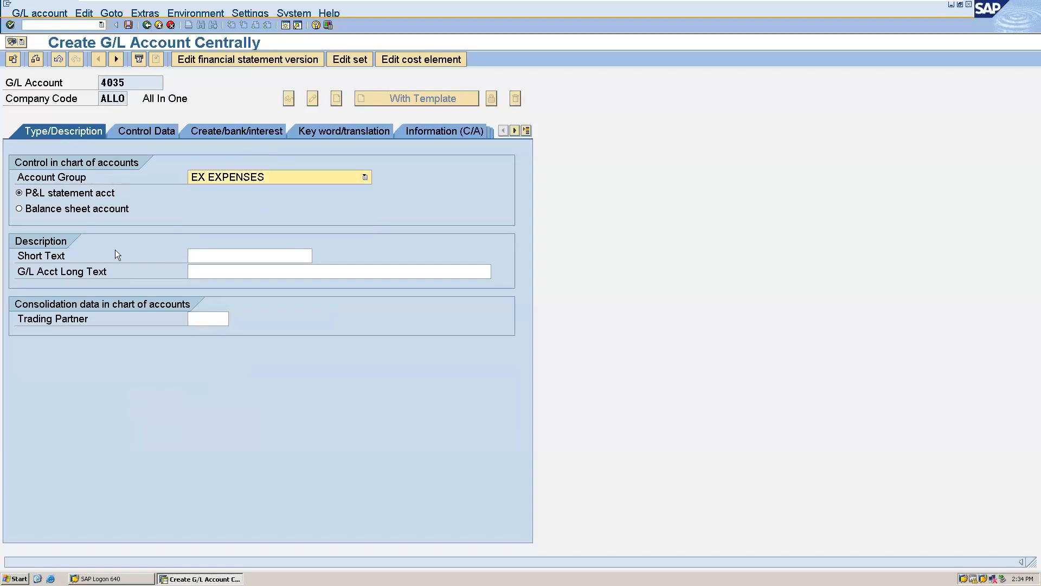
Enter "Service charges" as both the short text and the long text of the expense account.
click(222, 254)
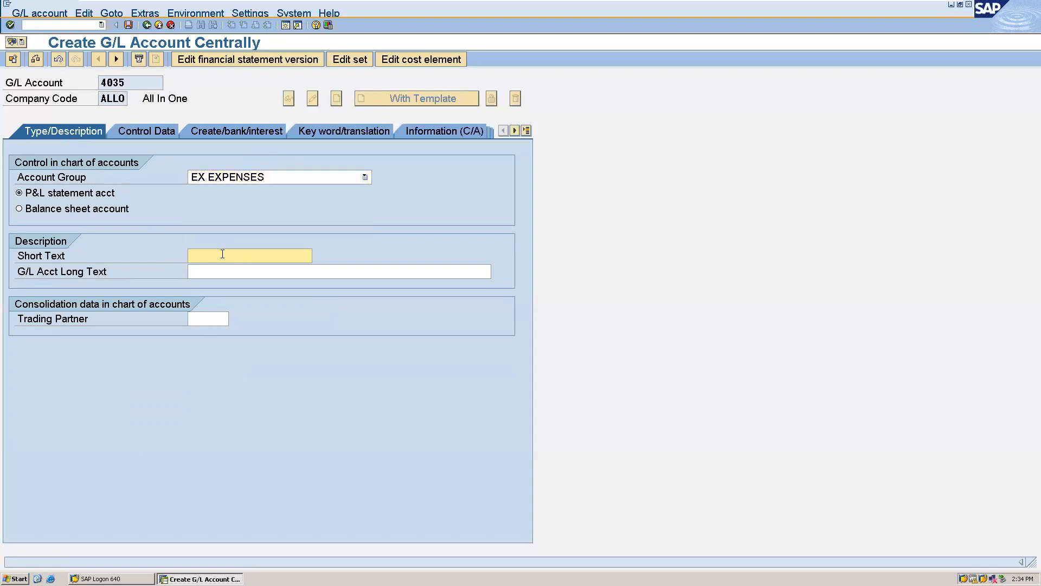
text(Service charges)
click(213, 271)
text(Service cha)
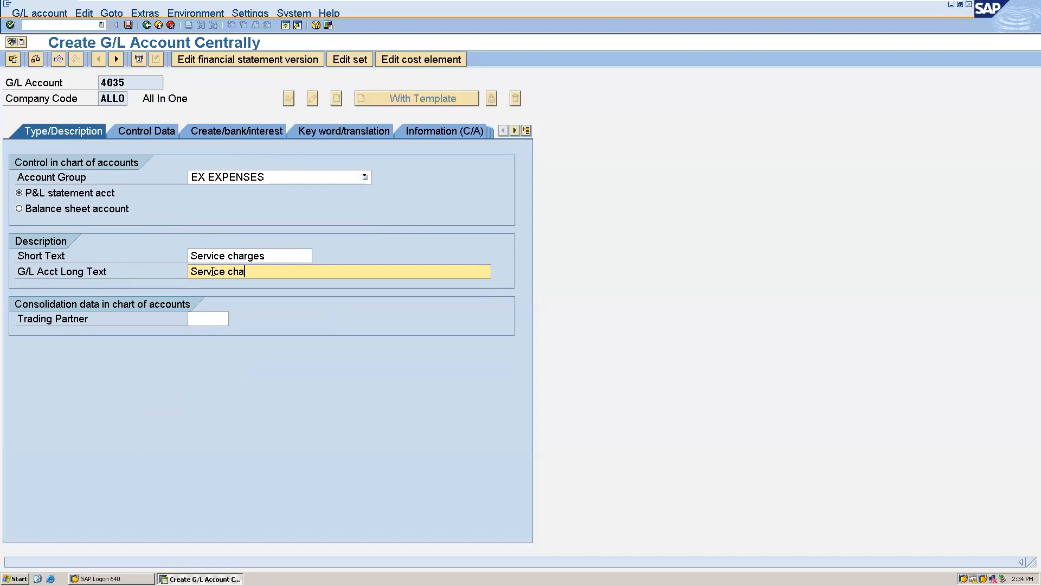
text(rges)
In the control data, enable only balances in local currency and line item display, and set sort key 008 (Cost center).
click(137, 130)
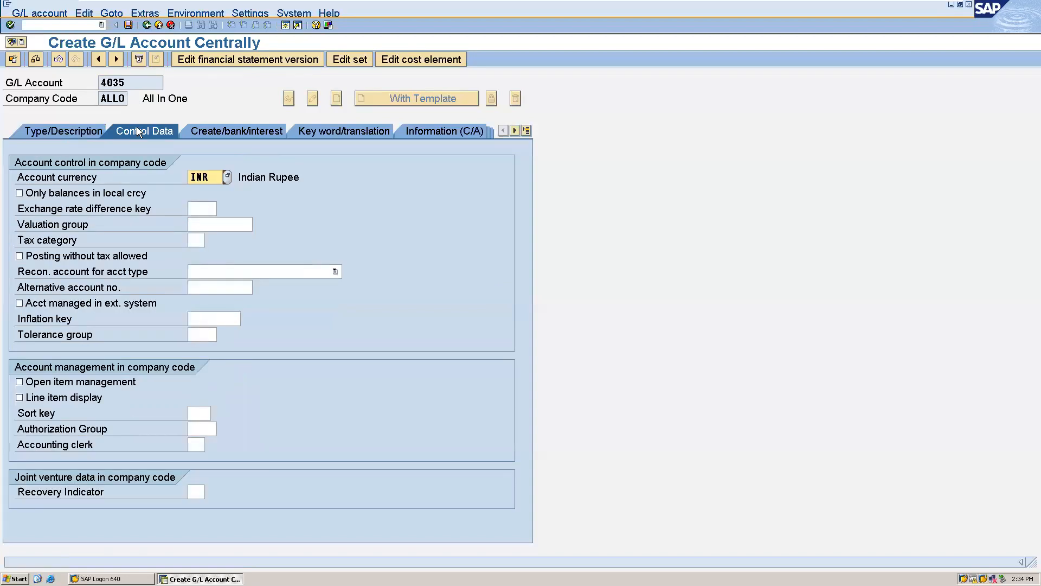
click(50, 192)
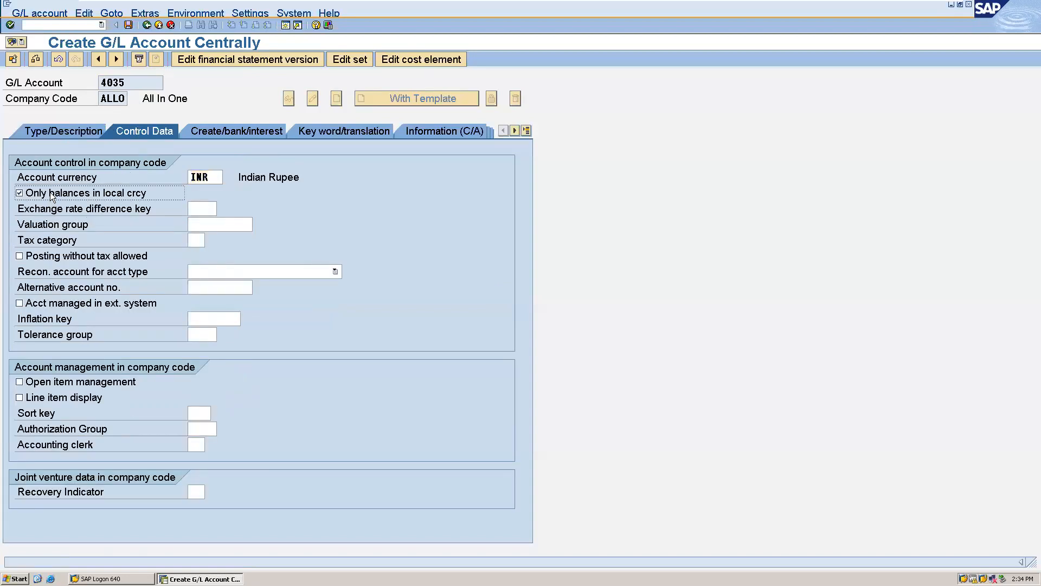
click(23, 399)
click(196, 415)
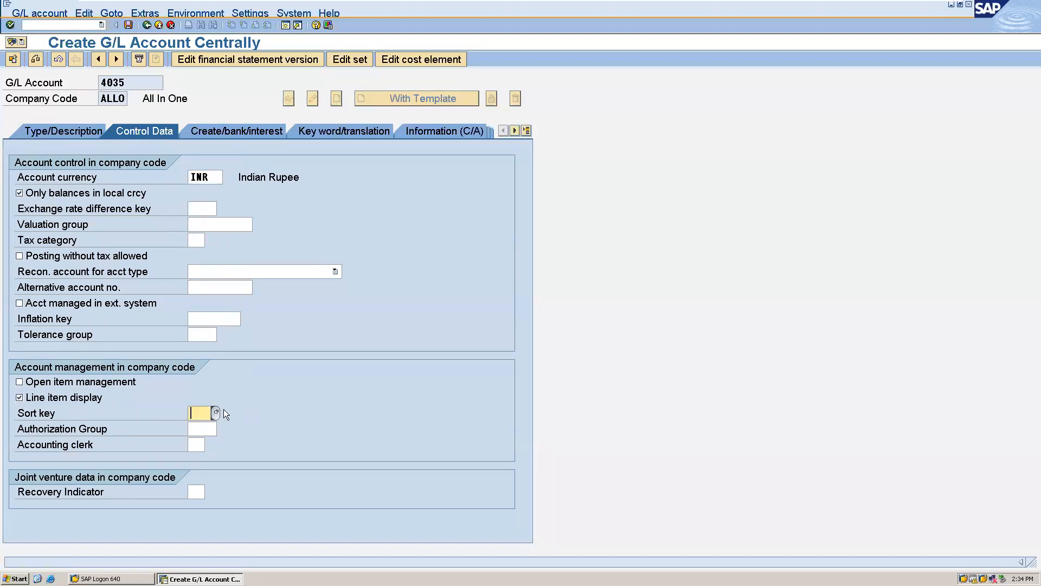
click(215, 412)
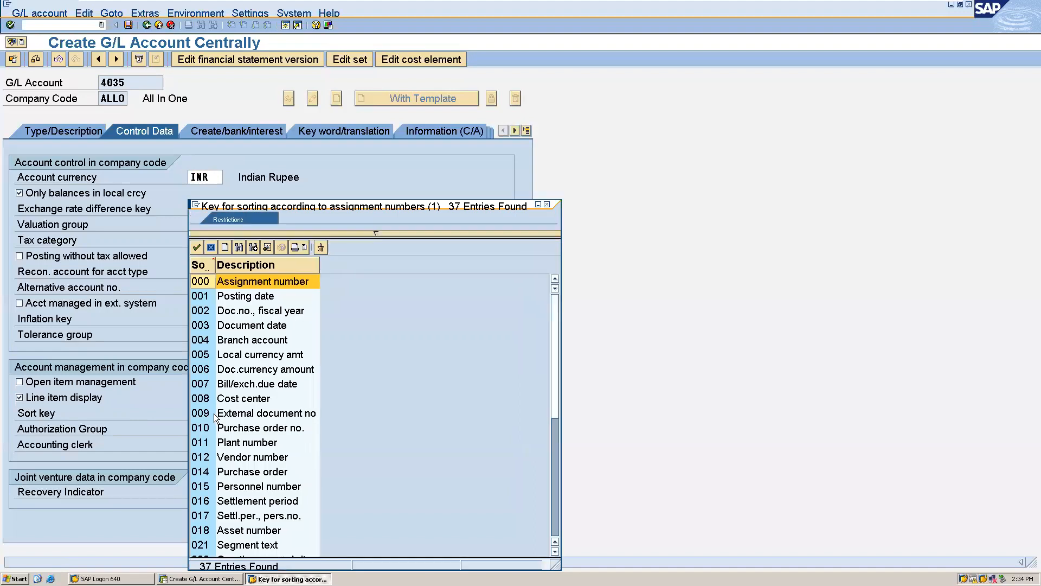
double_click(228, 400)
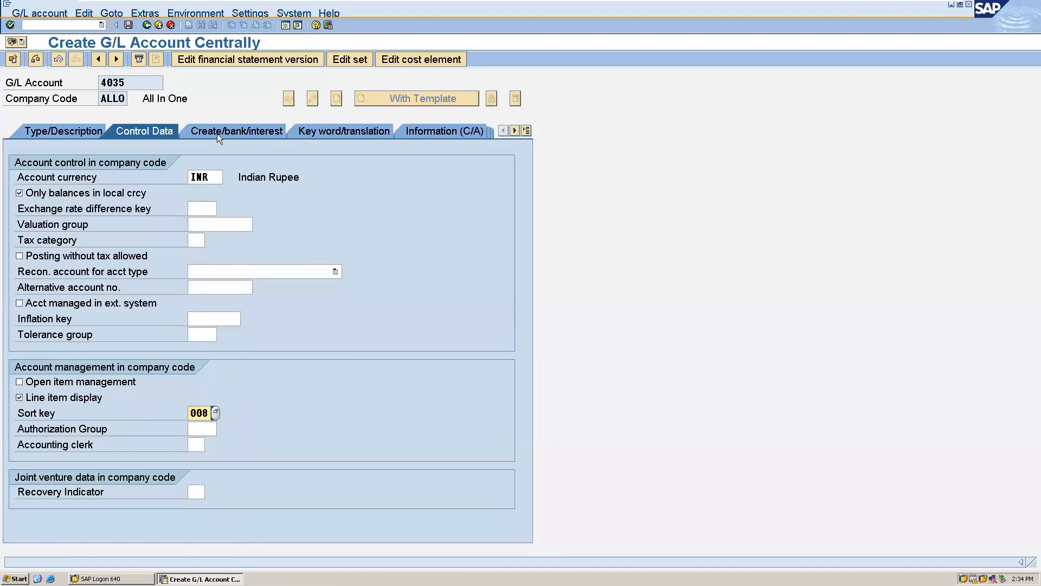
Assign field status group G004 (Cost accounts) and save the service charges G/L account.
click(217, 134)
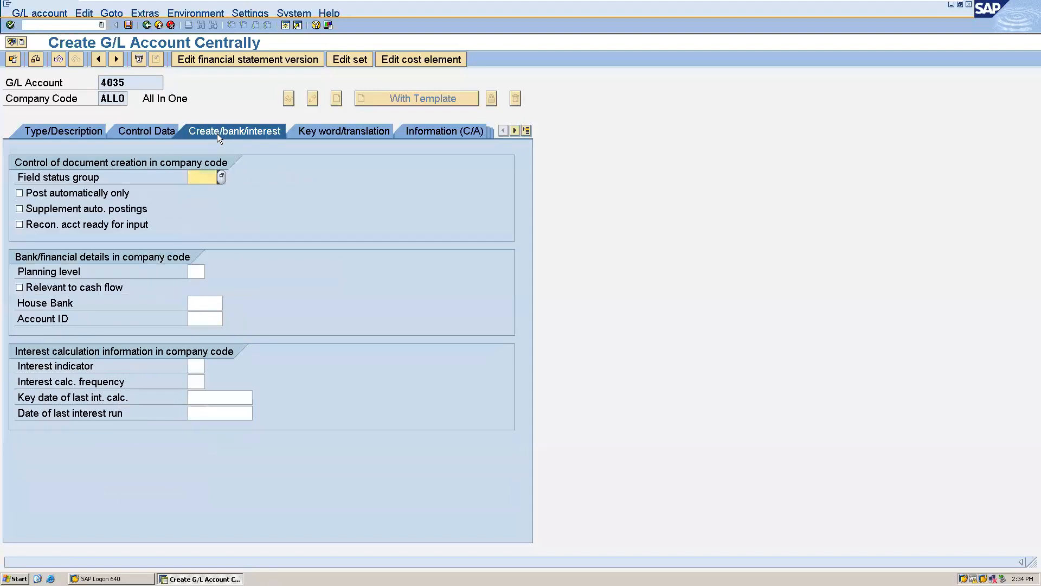
click(221, 178)
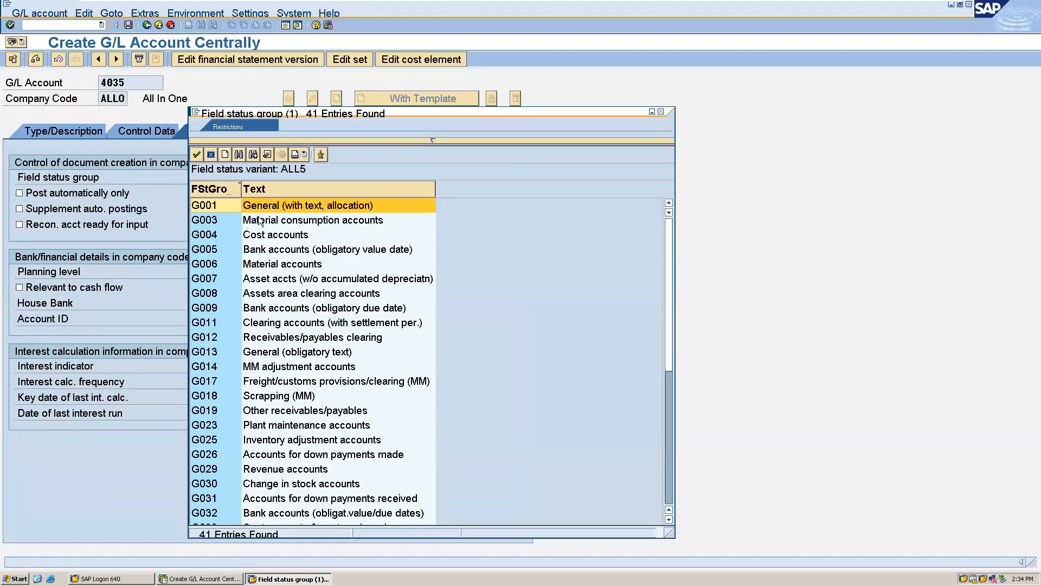
double_click(261, 235)
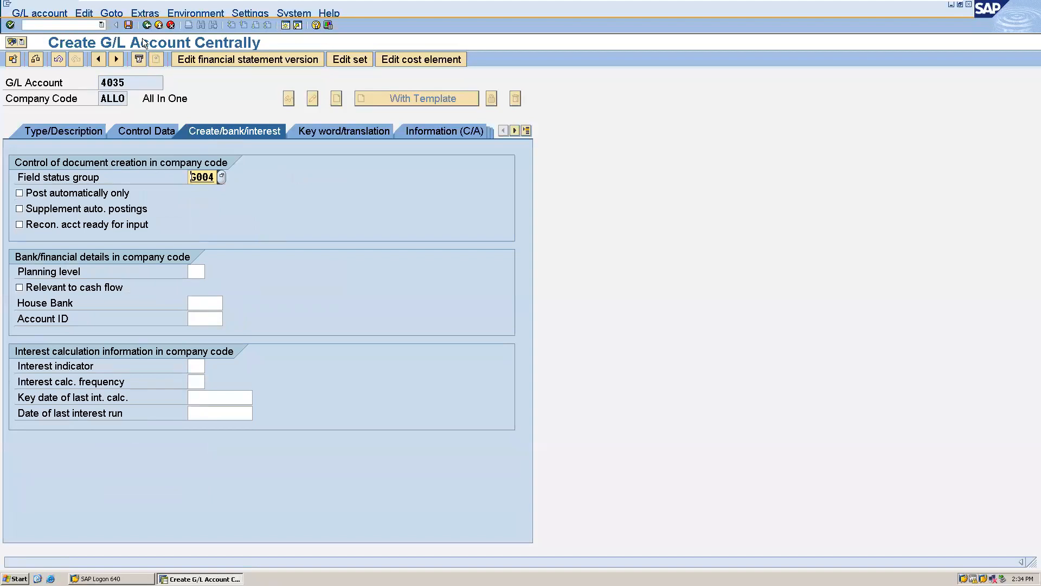
click(126, 26)
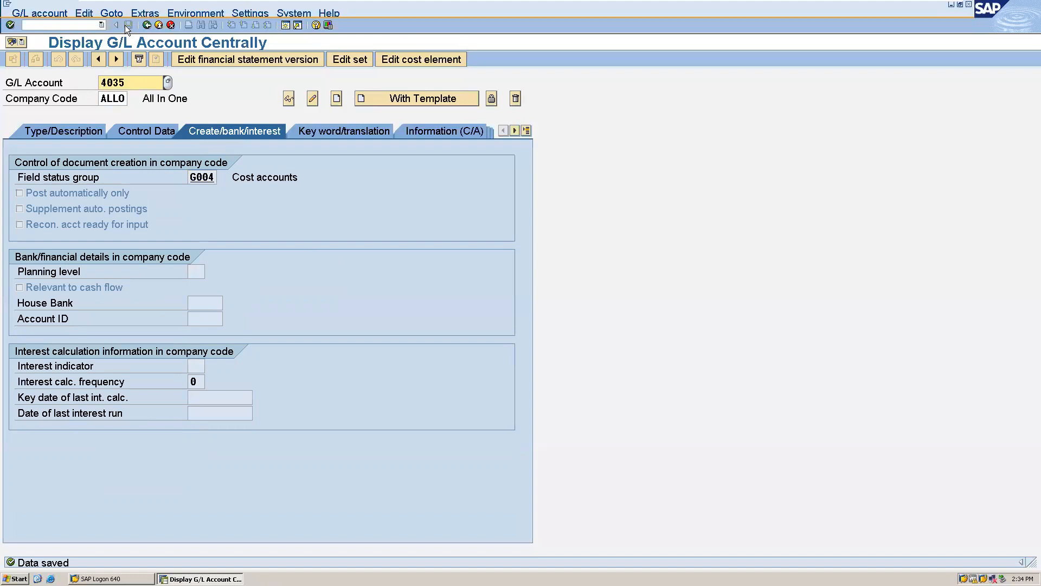
Go to transaction KA01 and start creating cost element 4035.
click(54, 24)
text(/nka01)
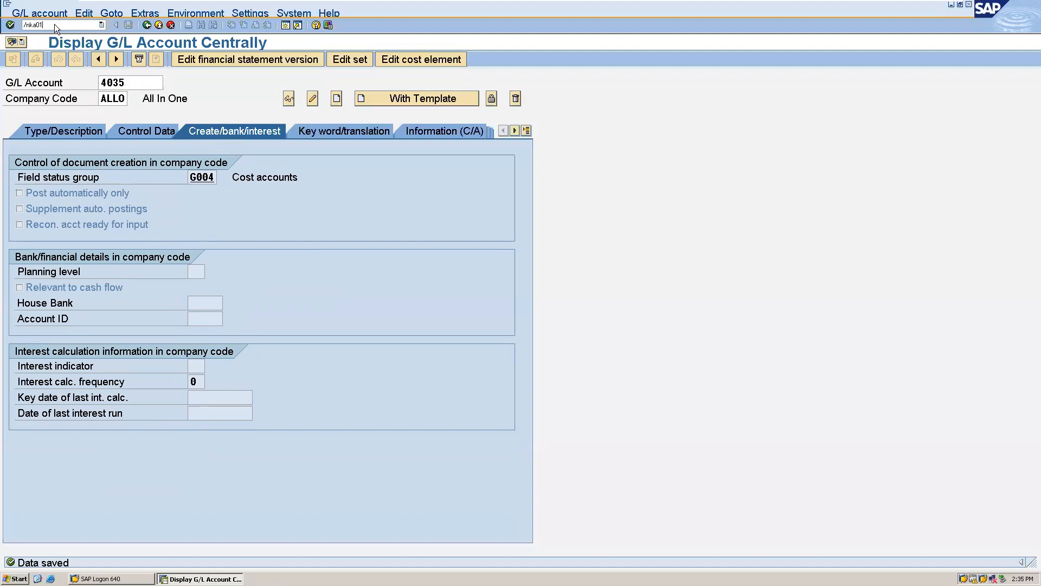
key(Return)
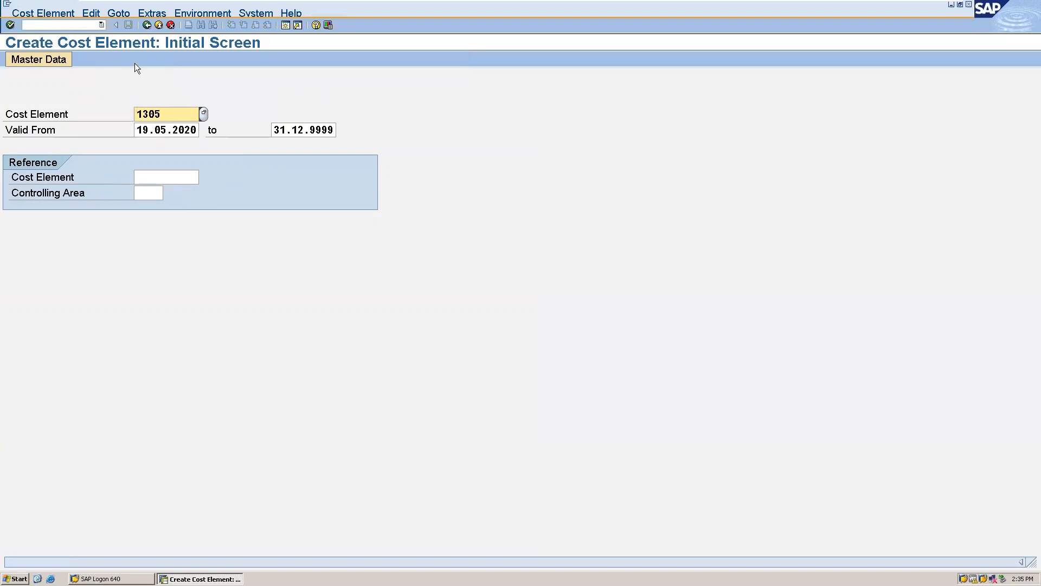
key(Delete)
key(Delete)
key(Delete)
key(Delete)
text(40)
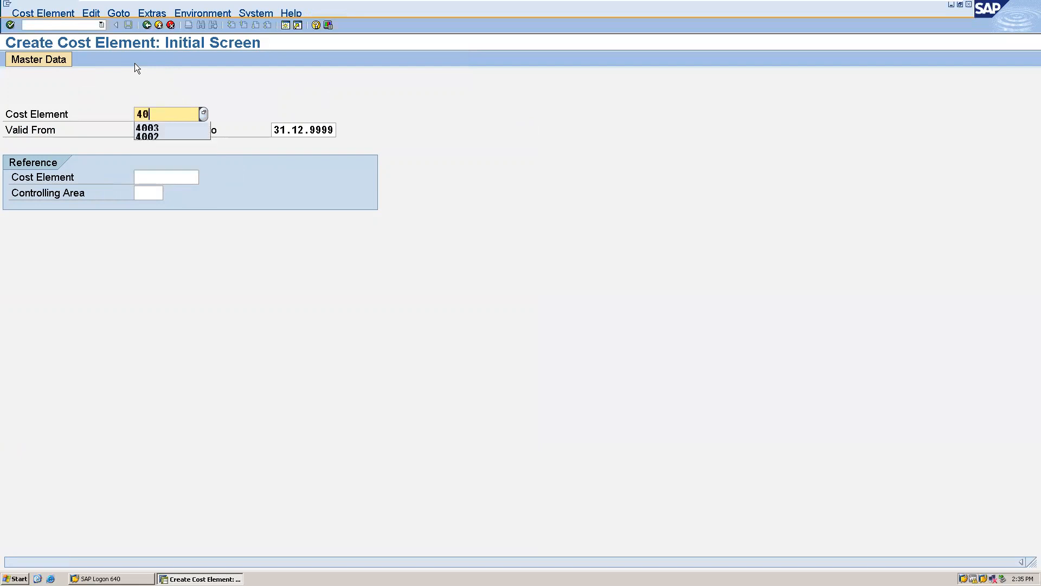
text(35)
key(Return)
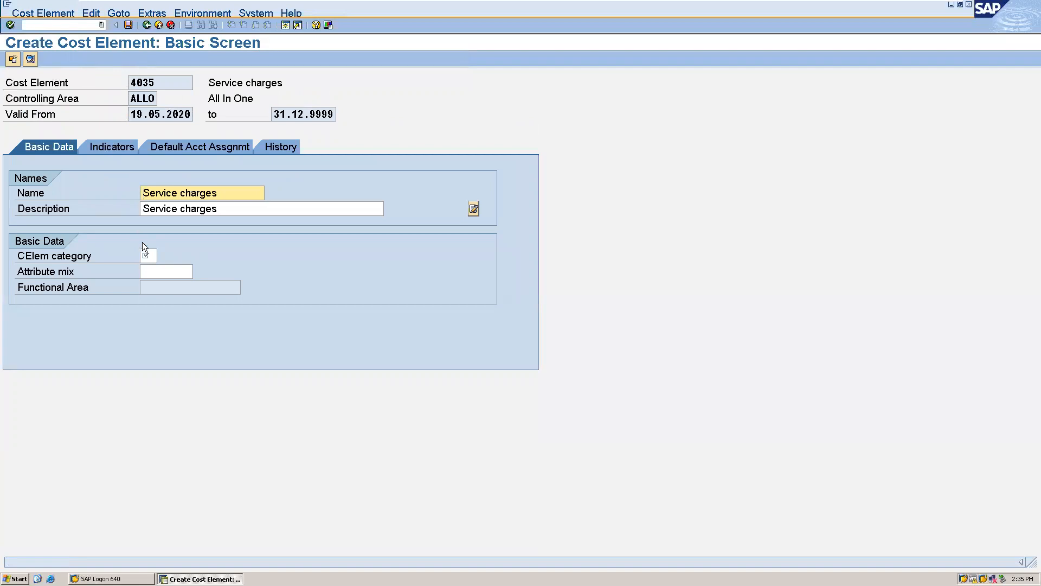
Assign cost element category 1 (Primary costs/cost-reducing revenues) to the service charges cost element and save it.
click(146, 255)
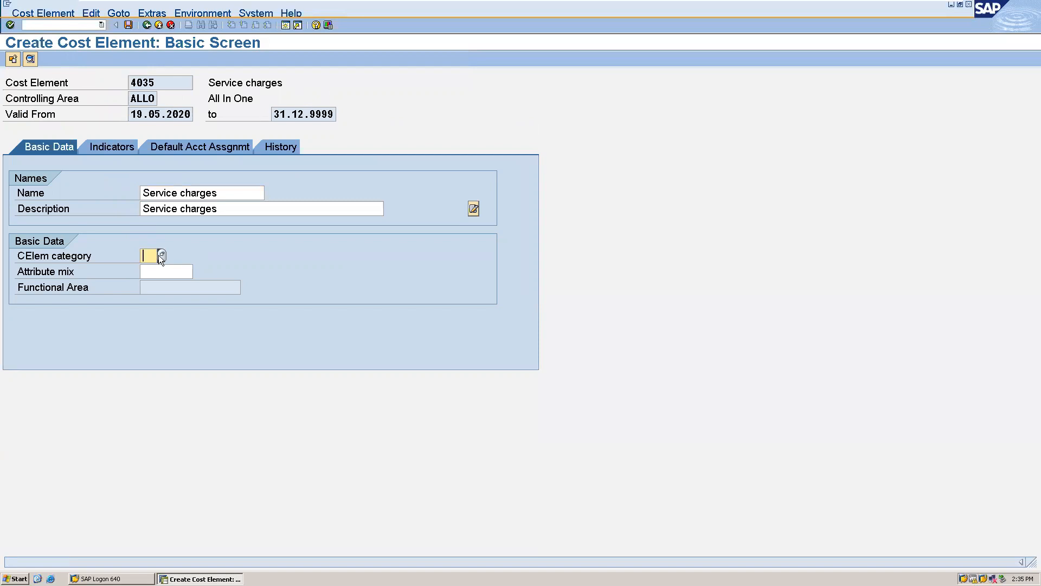
click(162, 256)
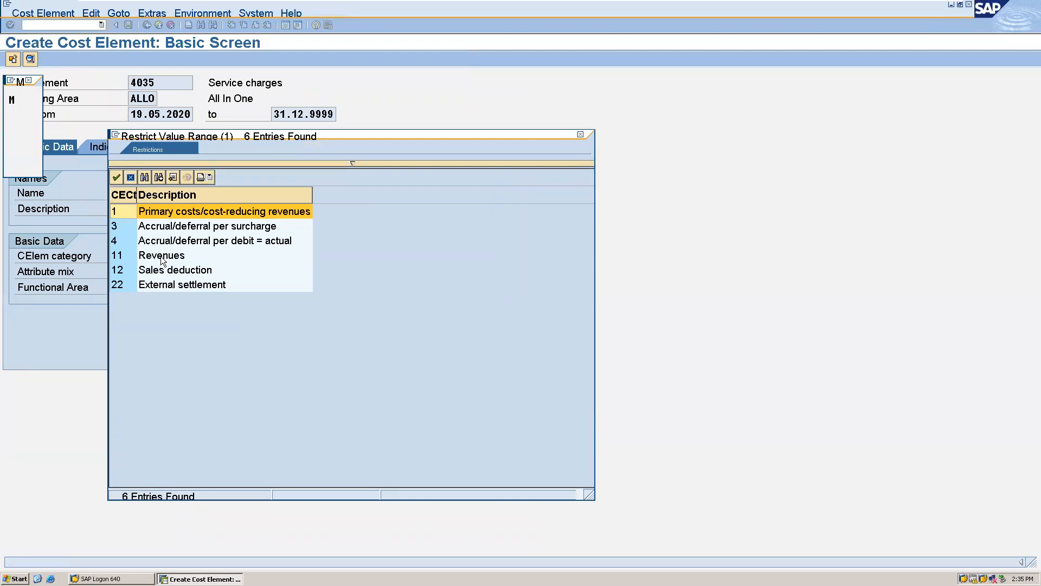
double_click(184, 210)
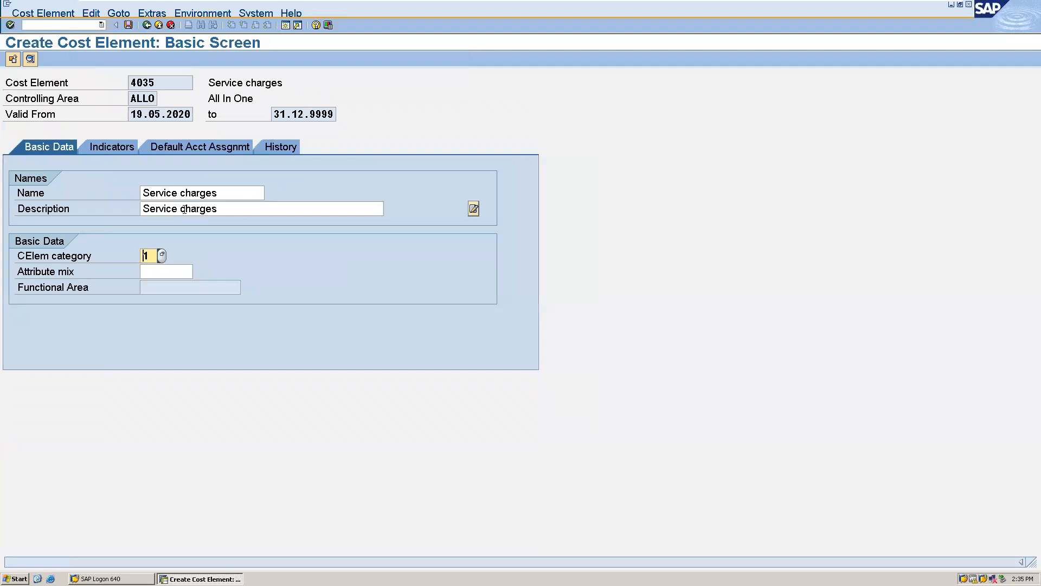
click(128, 25)
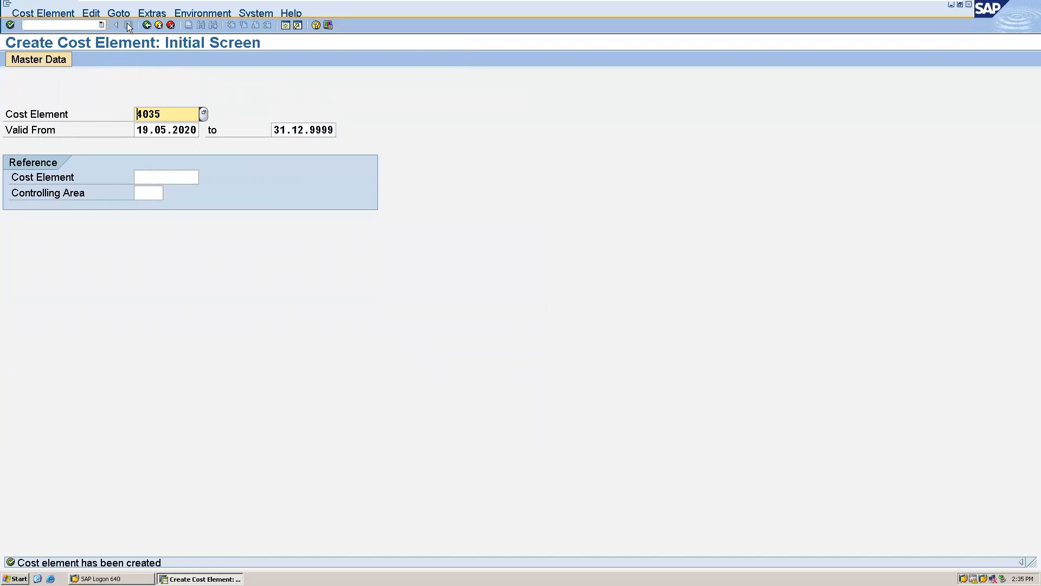
Leave cost element creation and open the vendor number range intervals for maintenance.
click(51, 26)
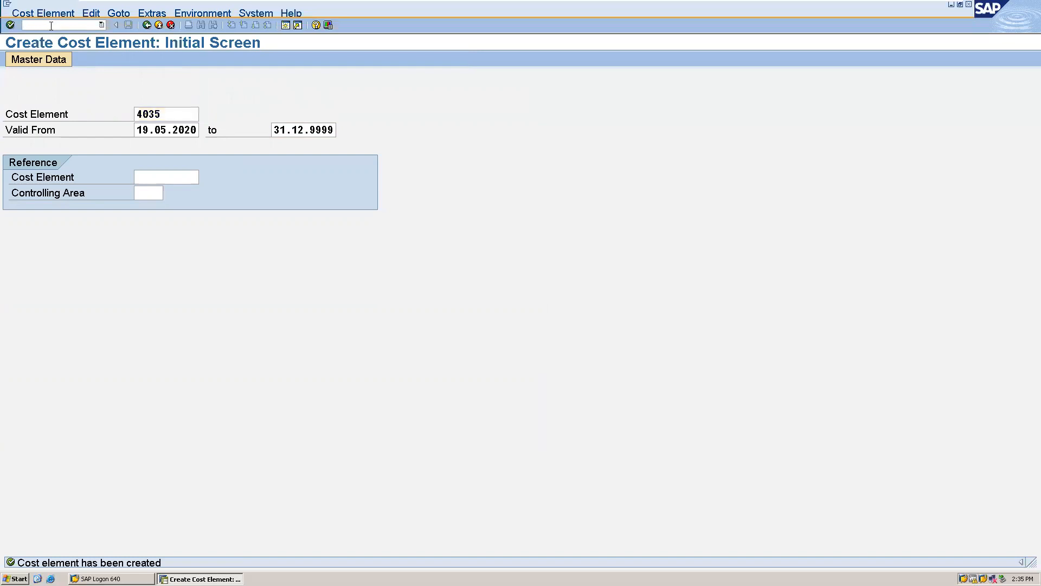
text(/nxk01)
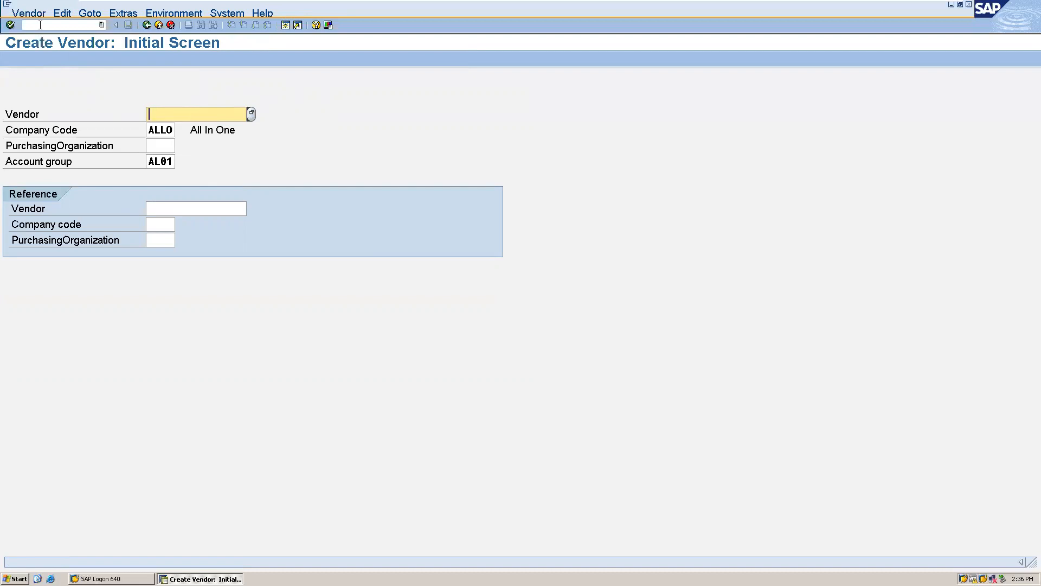
click(41, 25)
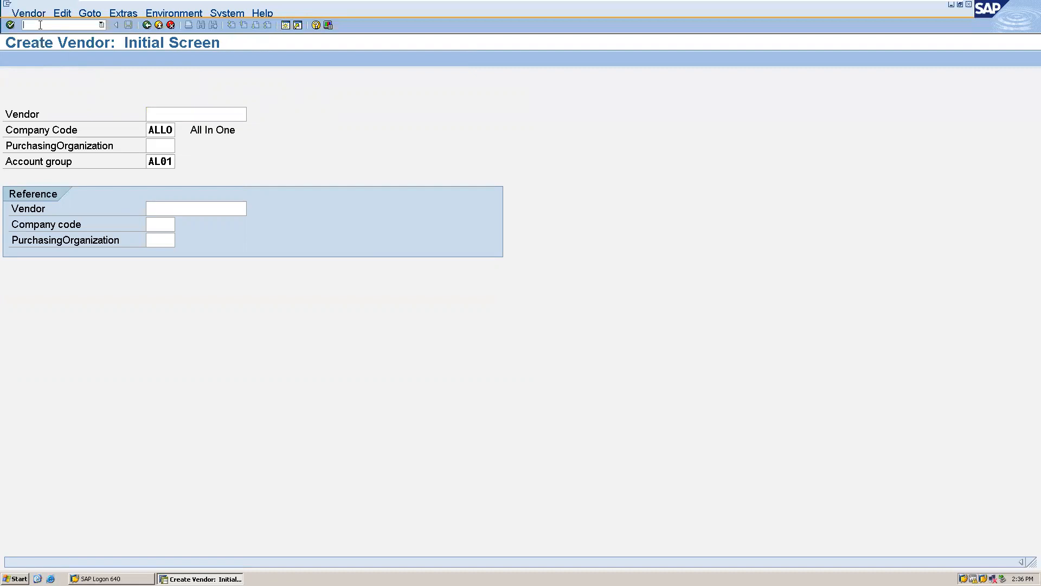
text(/nxkn)
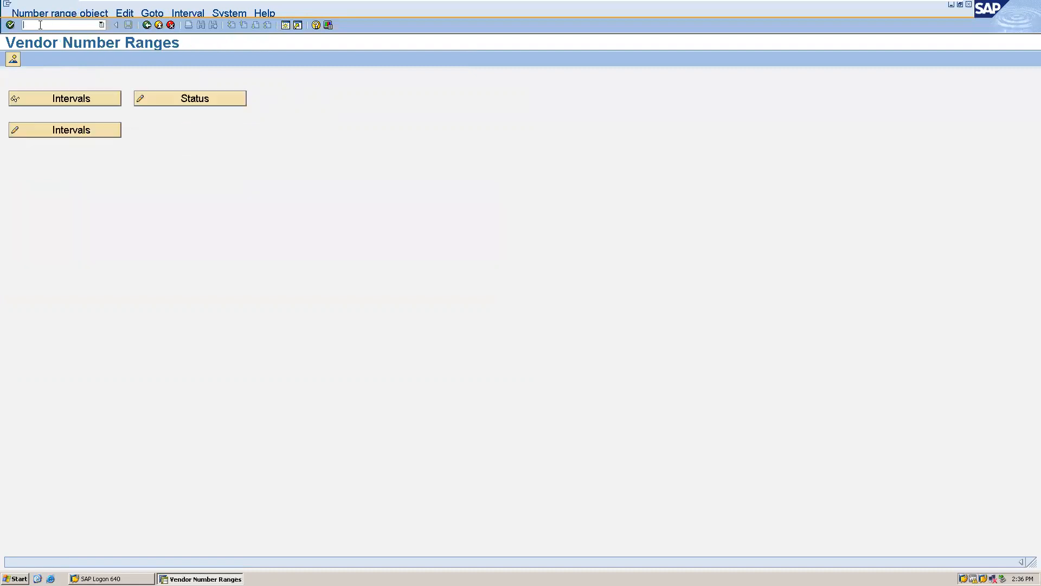
click(75, 134)
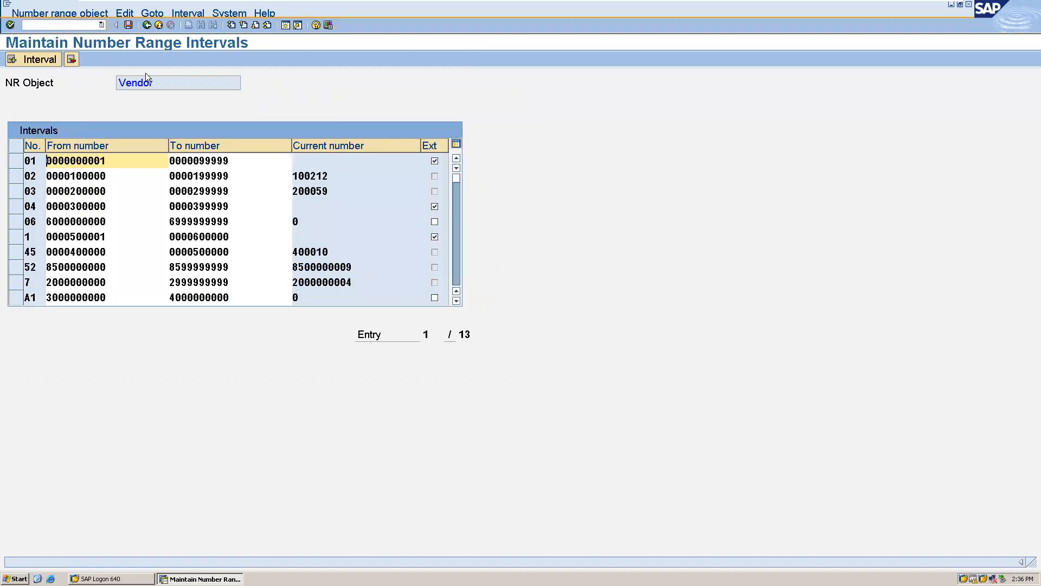
Set vendor number range A1 to external number assignment and save the intervals, accepting the transport notice.
click(457, 277)
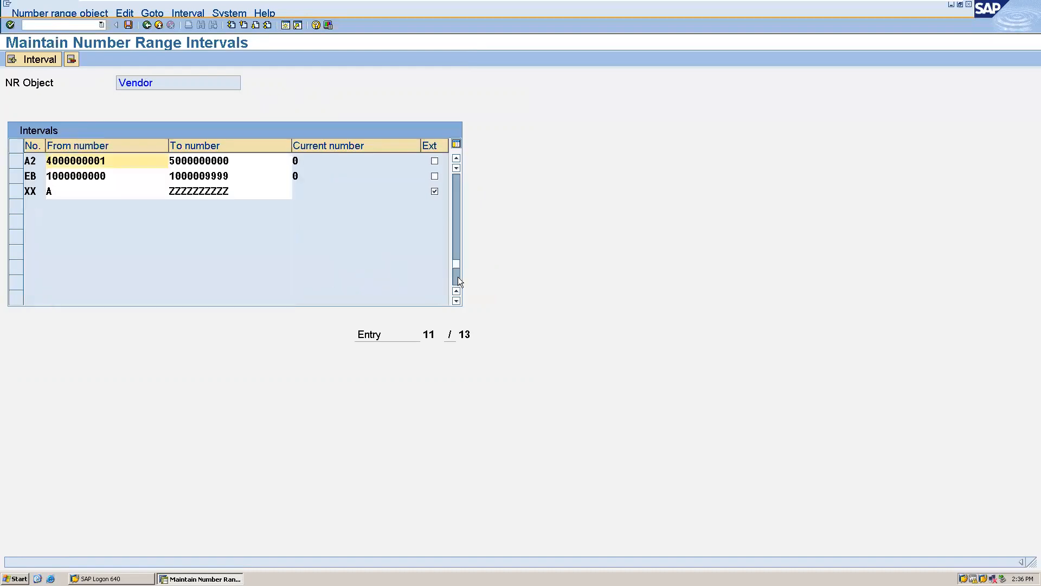
click(457, 159)
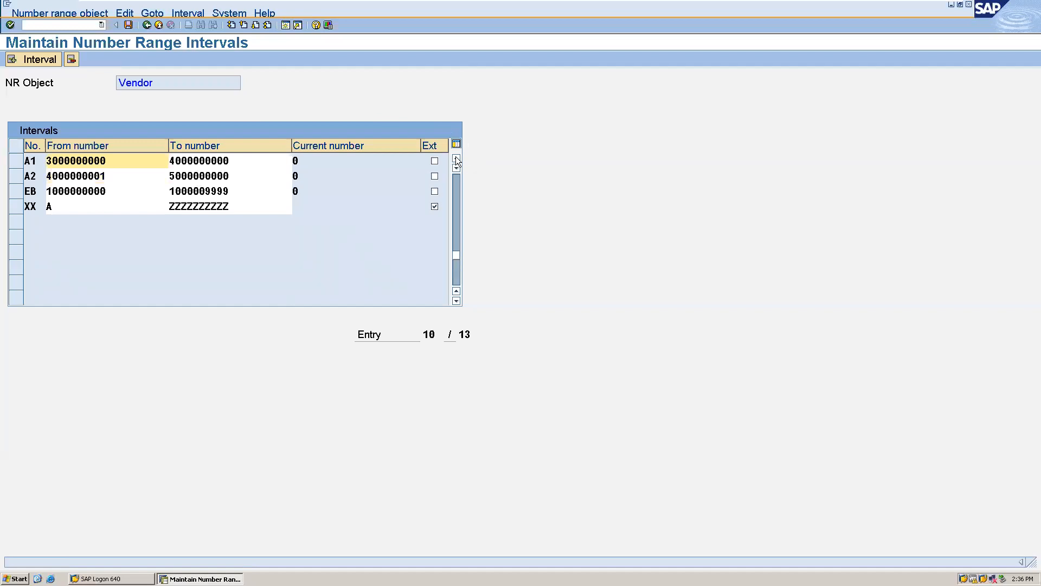
click(457, 159)
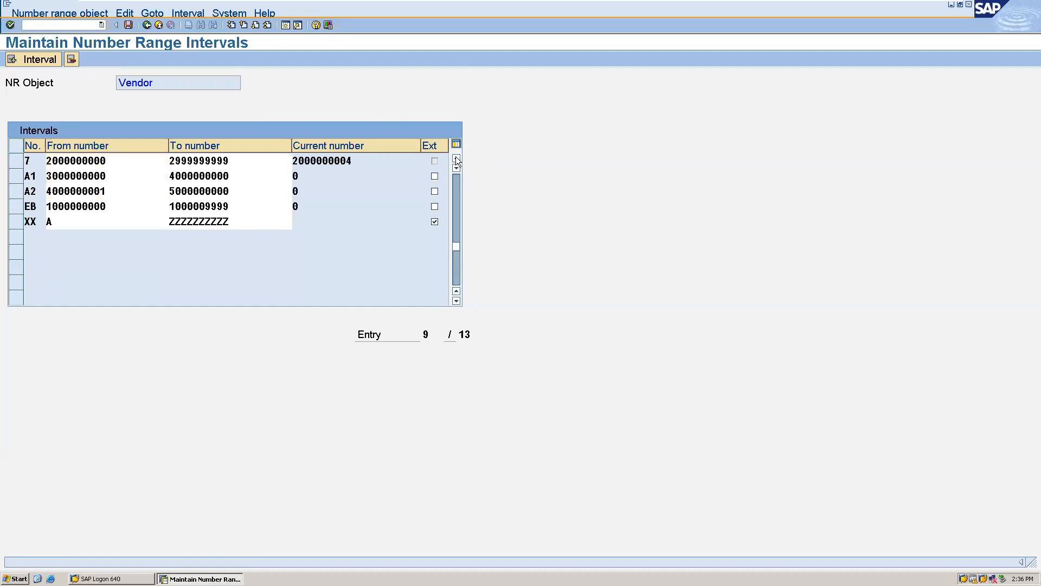
click(456, 159)
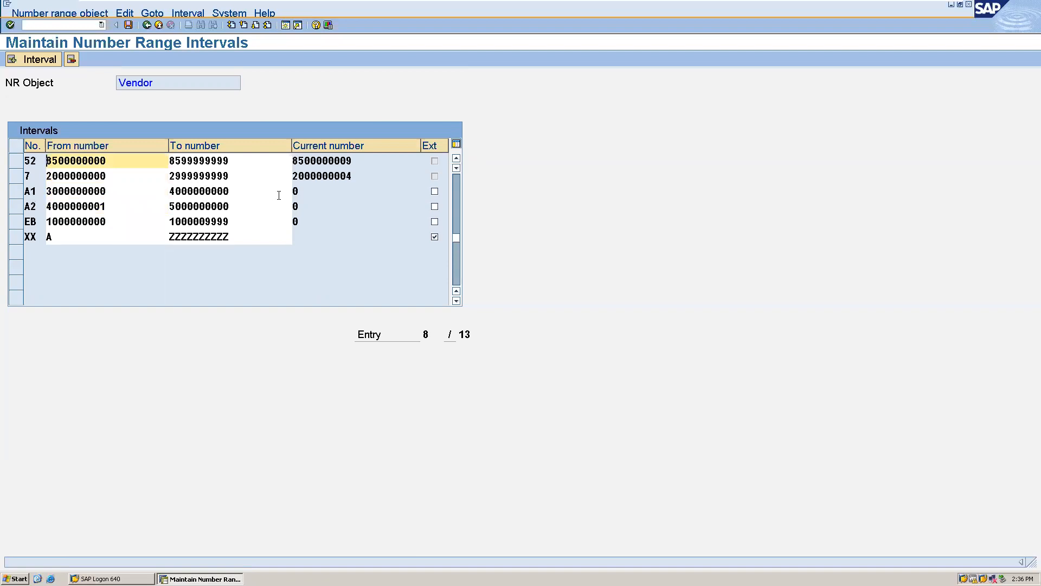
click(437, 191)
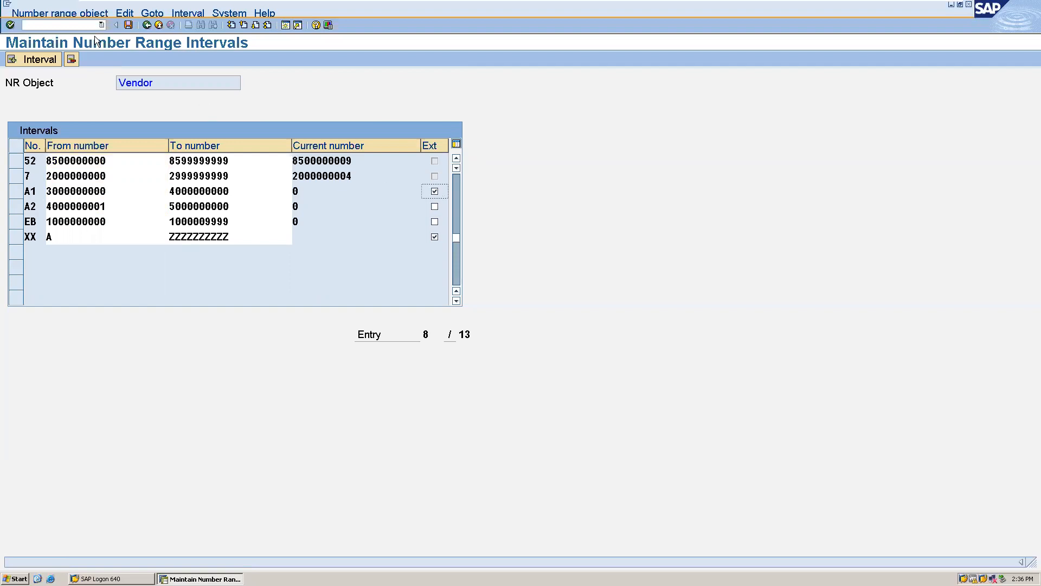
click(128, 25)
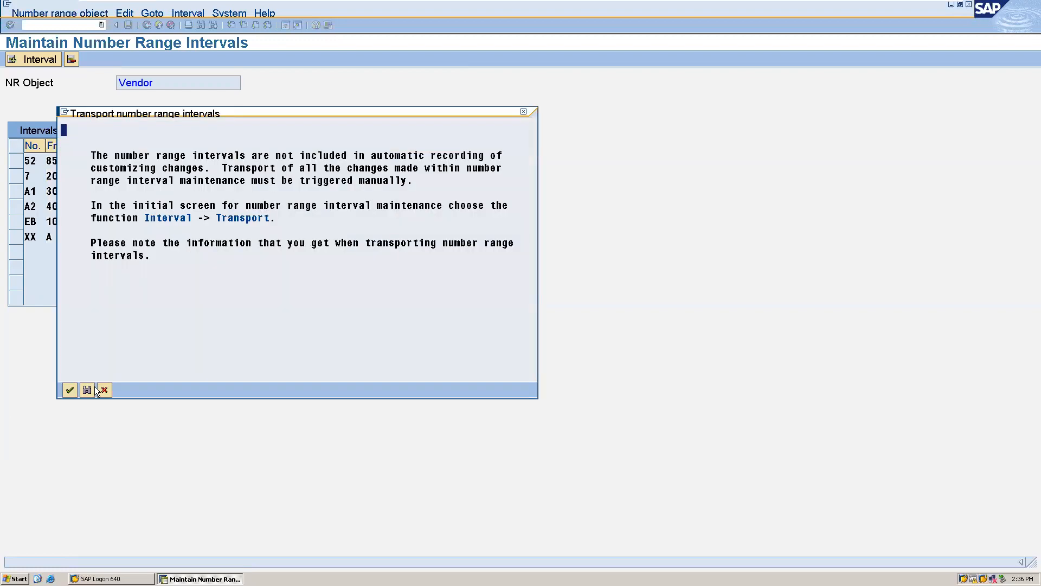
click(70, 389)
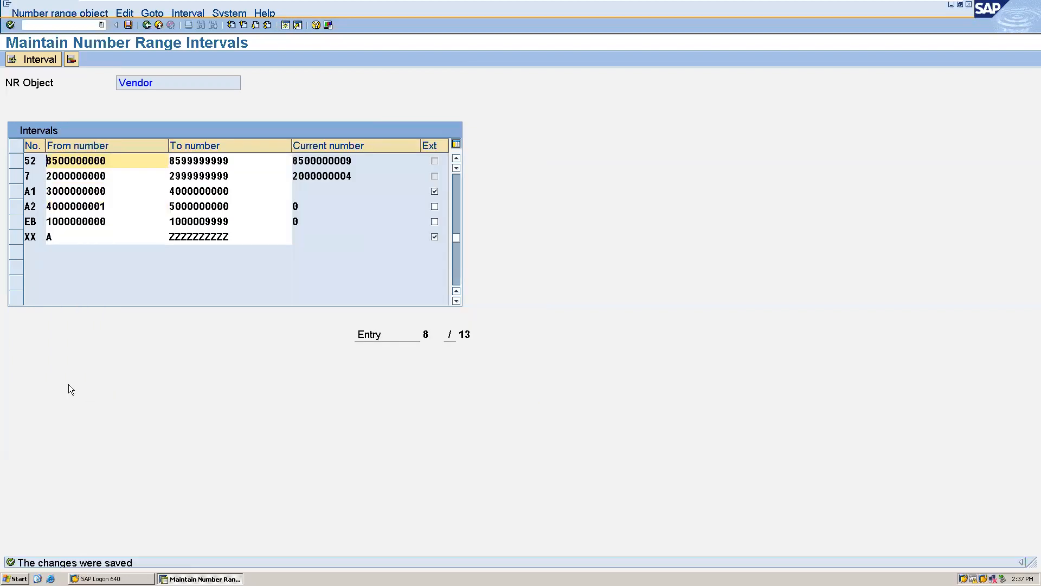
Go to transaction XK01 and start a vendor in company code ALLO, account group AL01, entering its external vendor number.
click(44, 24)
text(/)
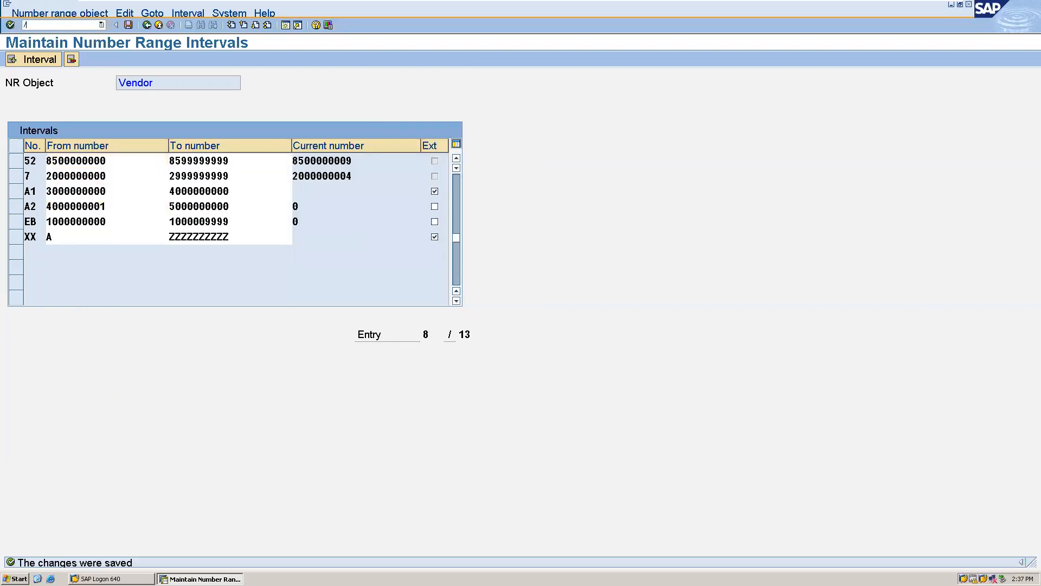
text(nxk01)
key(Return)
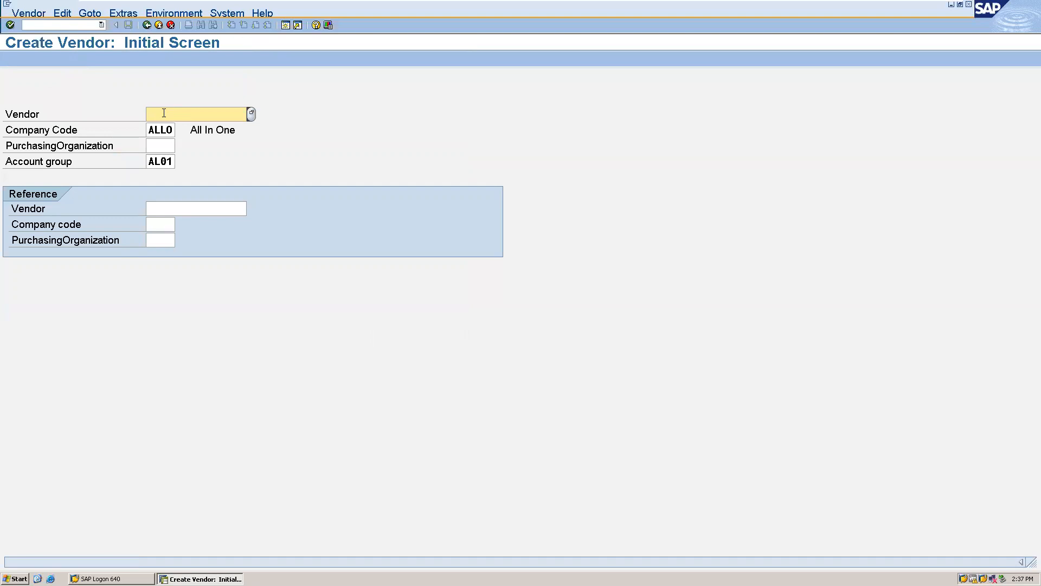
text(3000)
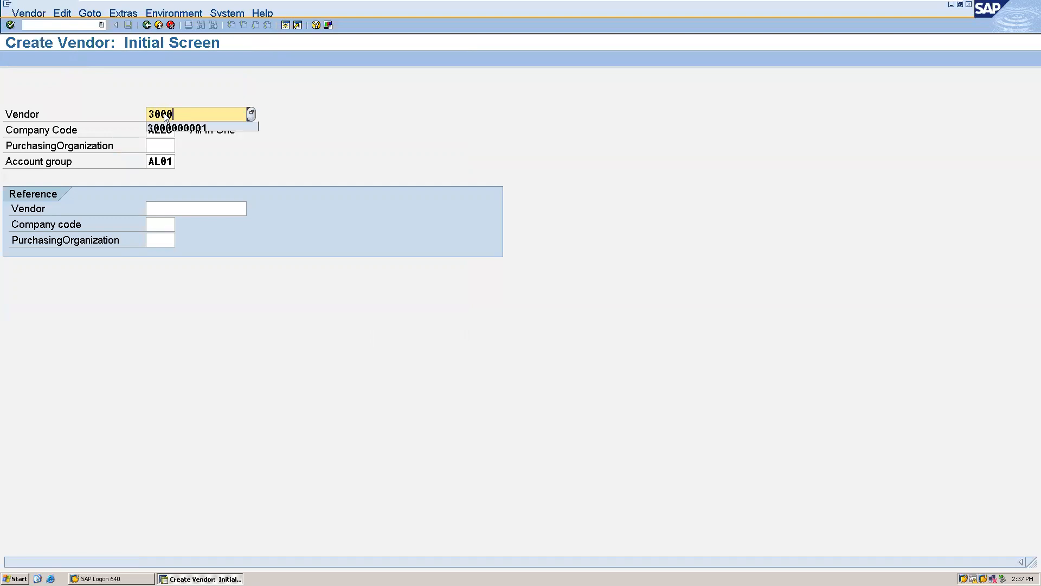
text(000005)
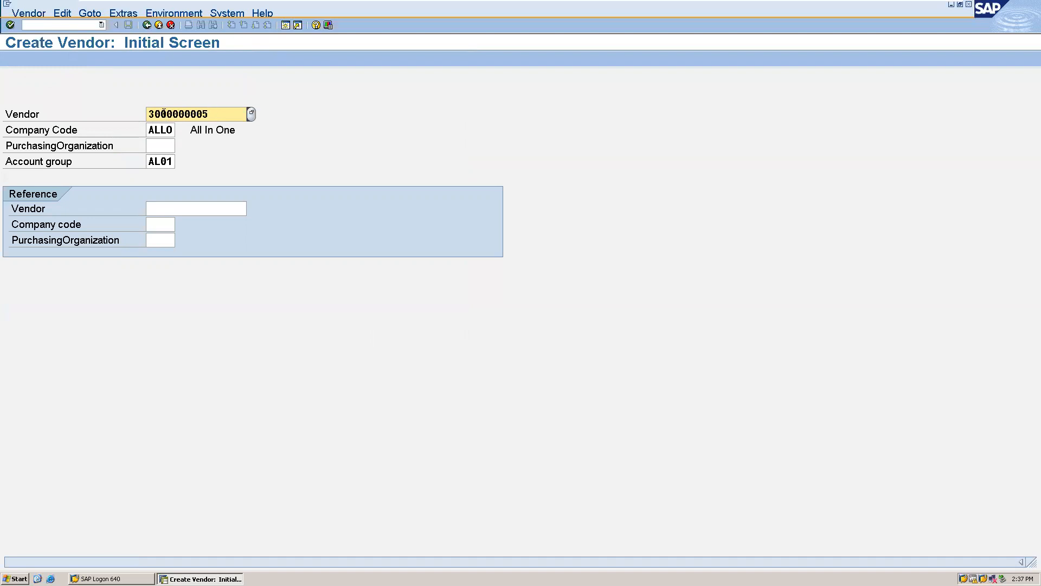
key(Return)
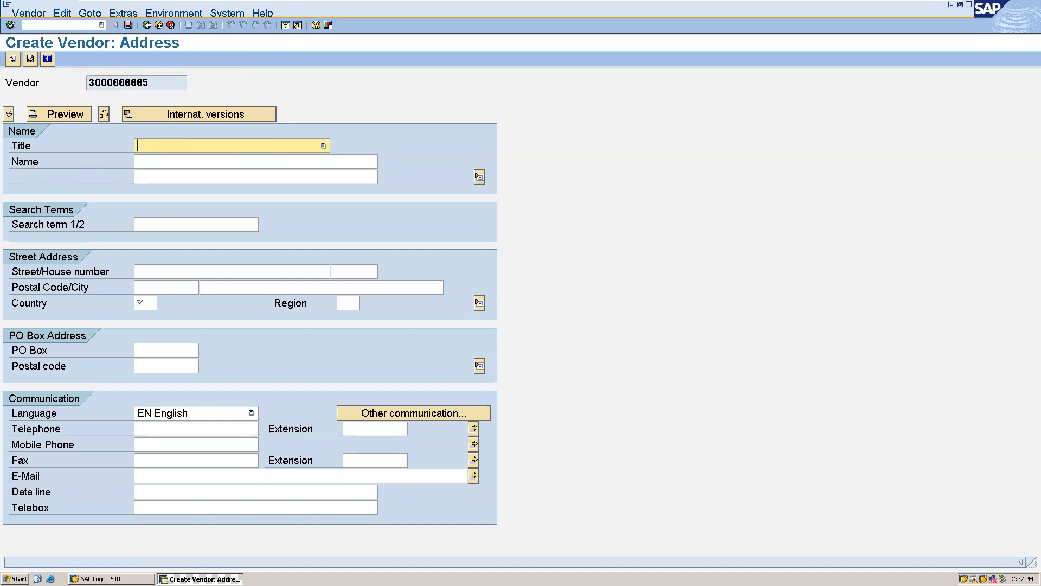
Set the vendor's title to Company and enter SSR in both name lines and as the search term.
click(230, 146)
click(201, 157)
click(188, 161)
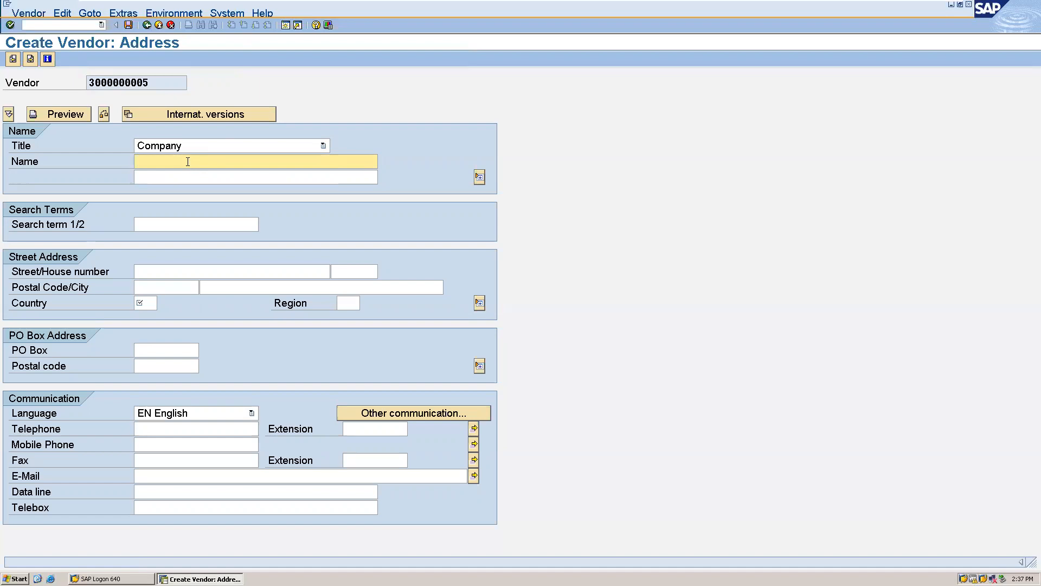
text(SSR)
click(164, 177)
text(SSR)
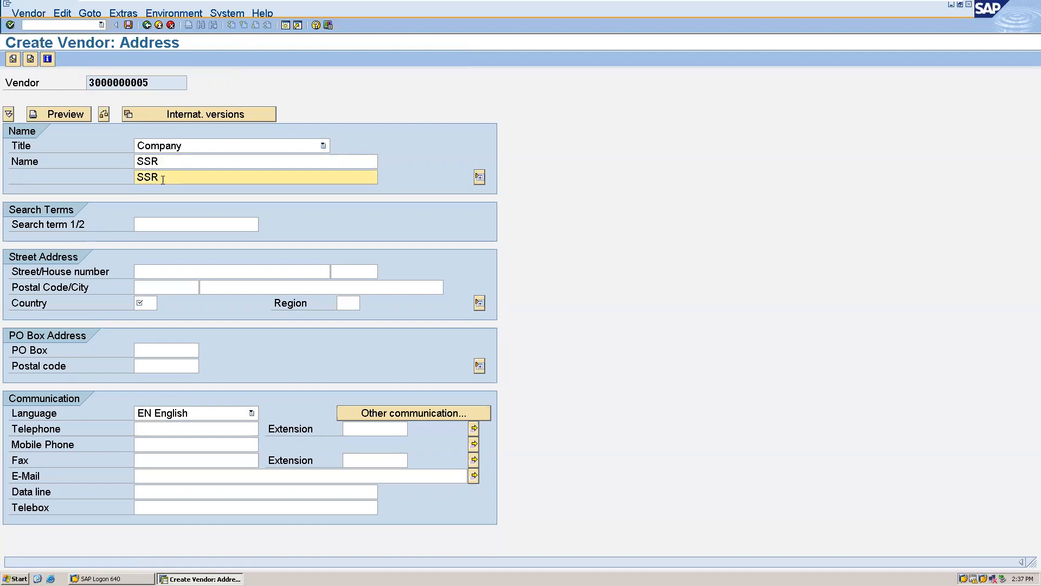
click(150, 230)
text(SSR)
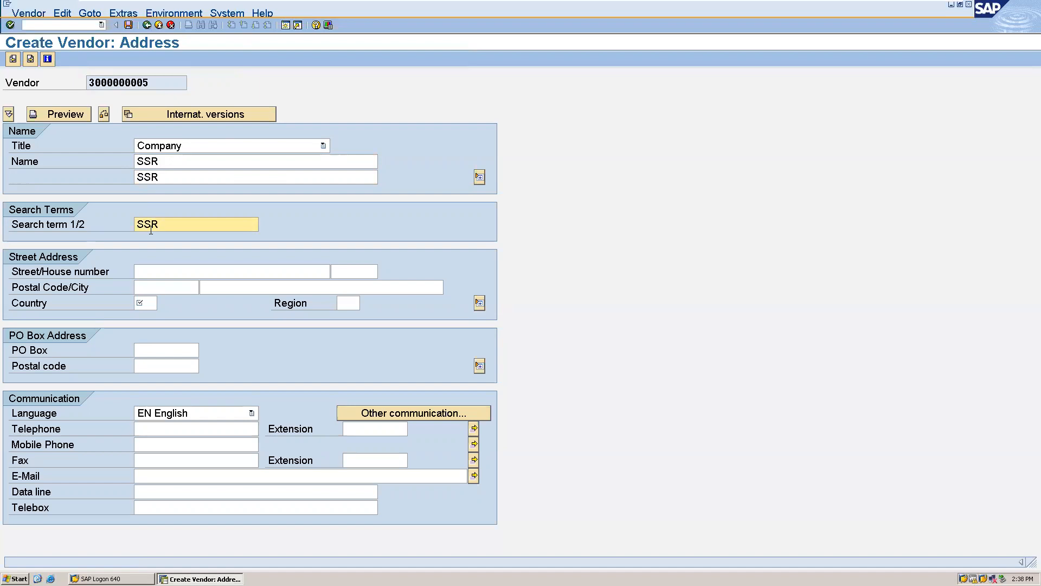
Fill in the vendor's postal code, country IN and PO box, and continue to the control data.
click(160, 277)
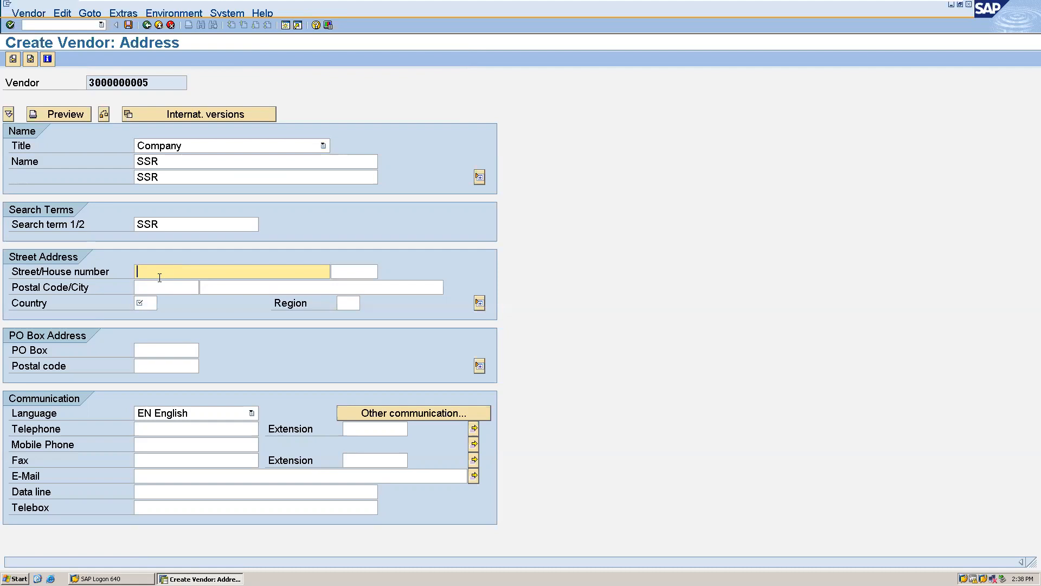
click(148, 288)
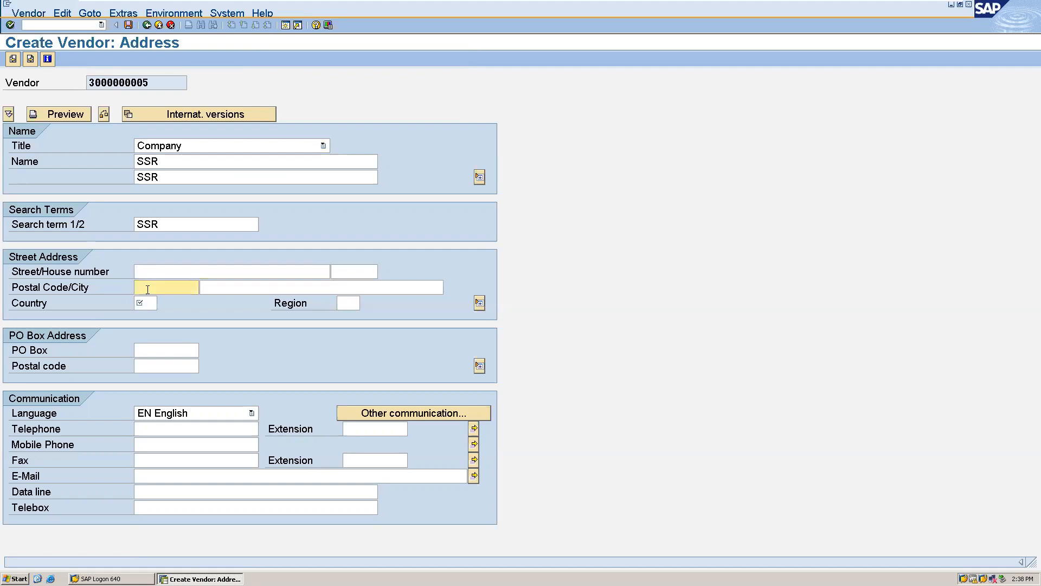
text(56)
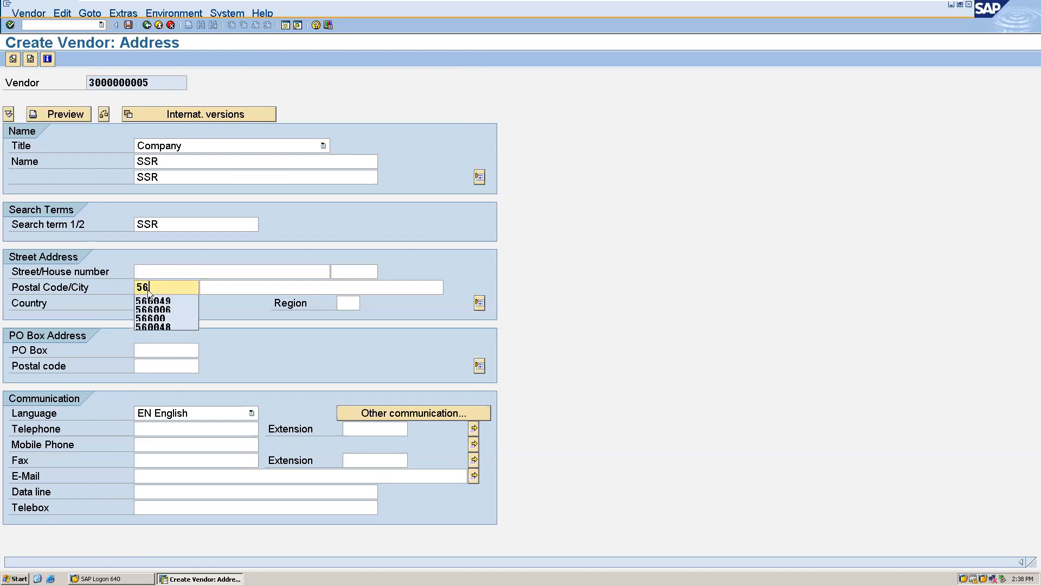
text(0050)
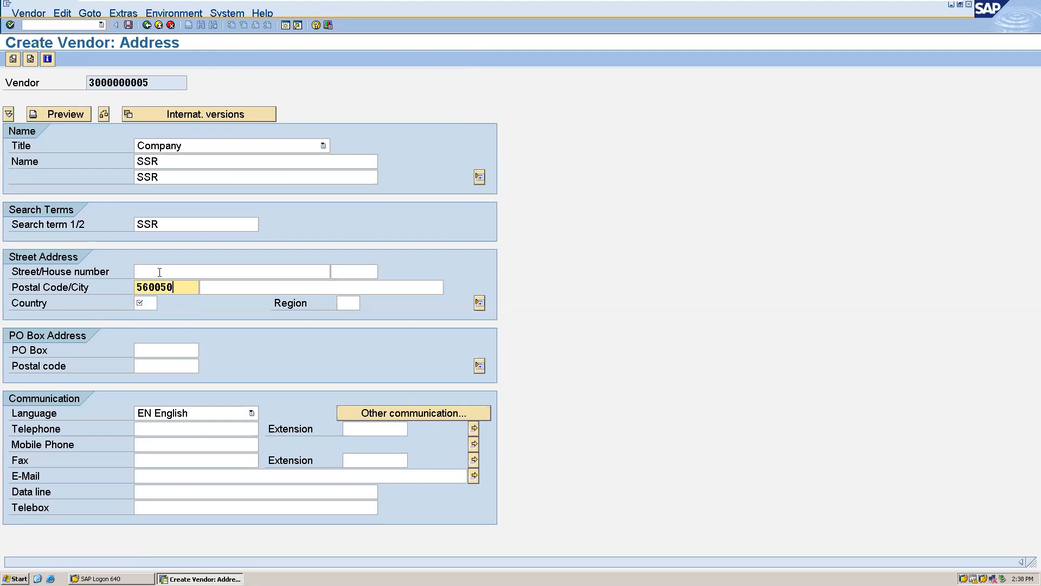
click(152, 303)
text(IN)
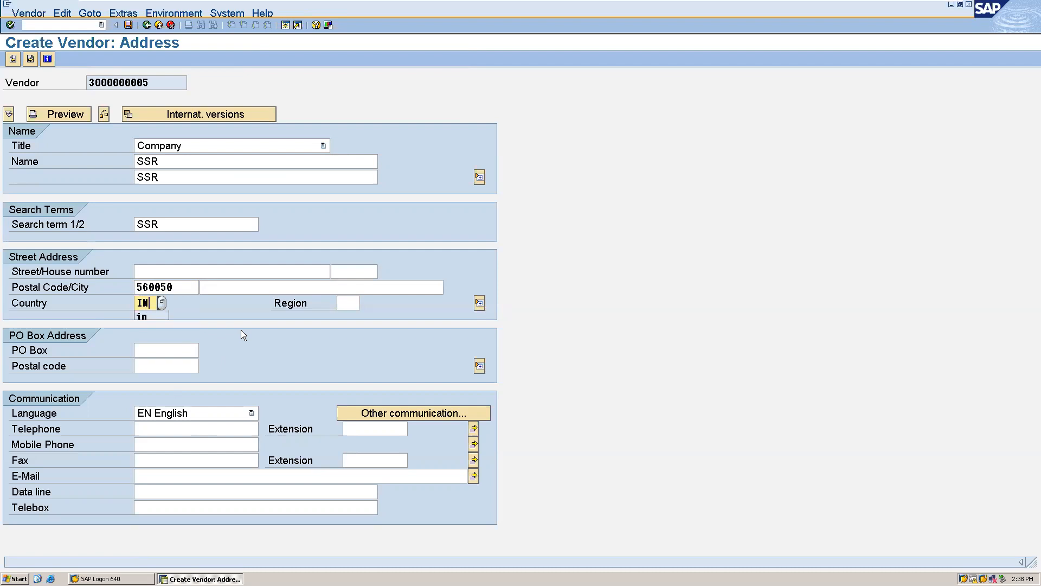
click(158, 347)
text(560050)
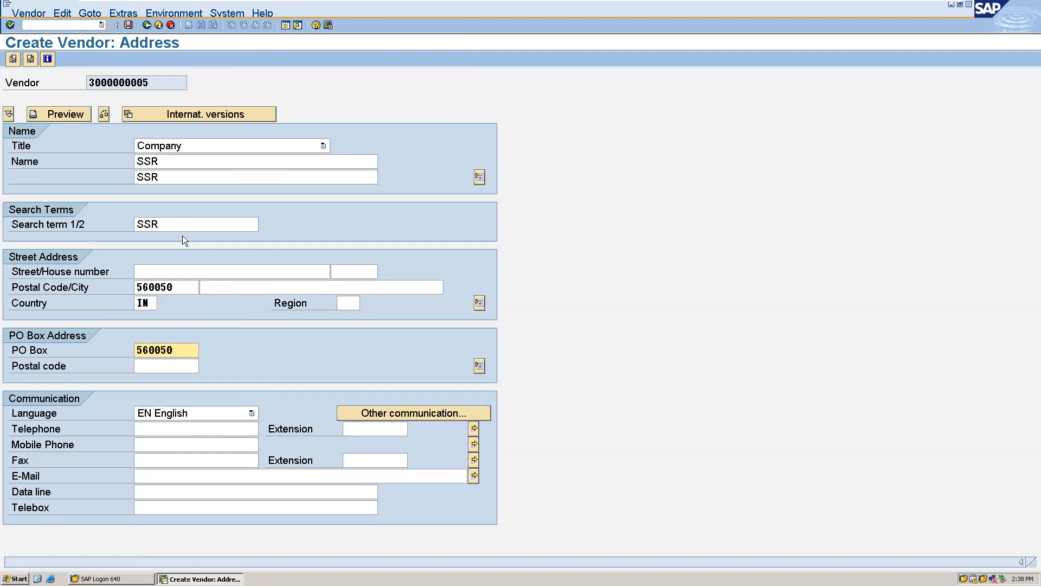
key(Return)
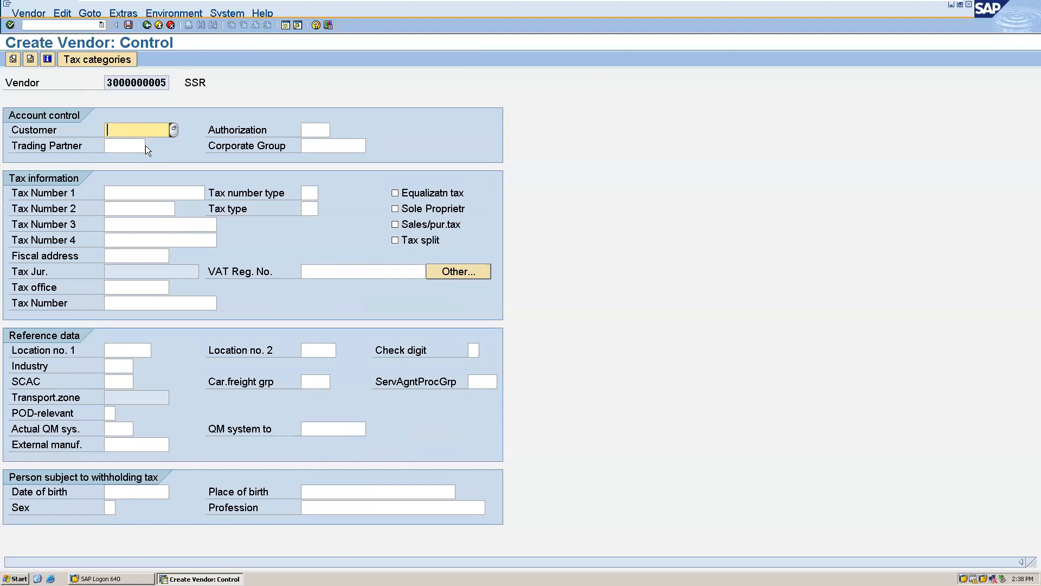
Continue past the vendor's control and bank data without entries, and choose Vendor Reconciliation account 2230 as the reconciliation account.
key(Return)
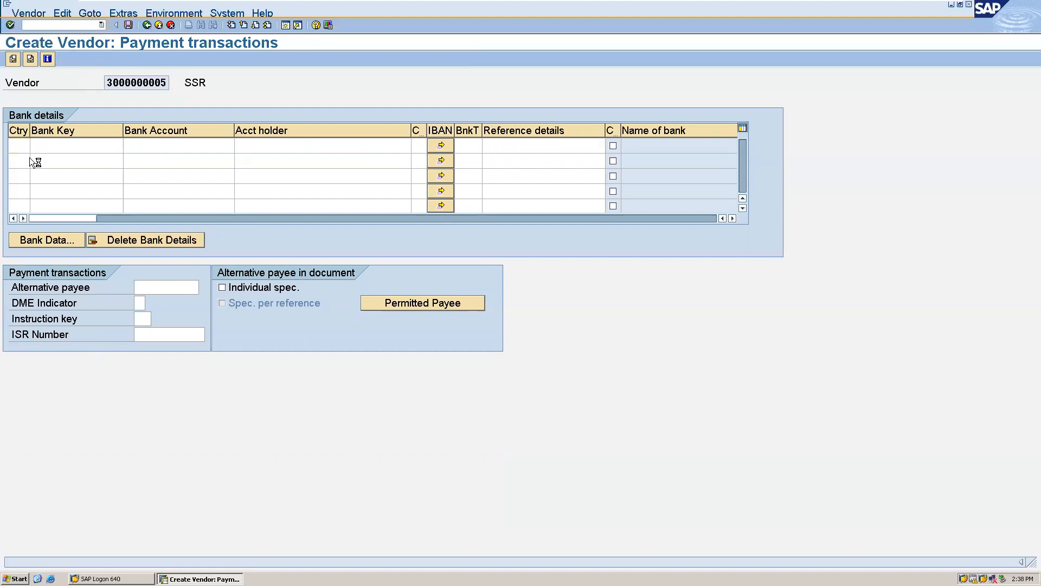
key(Return)
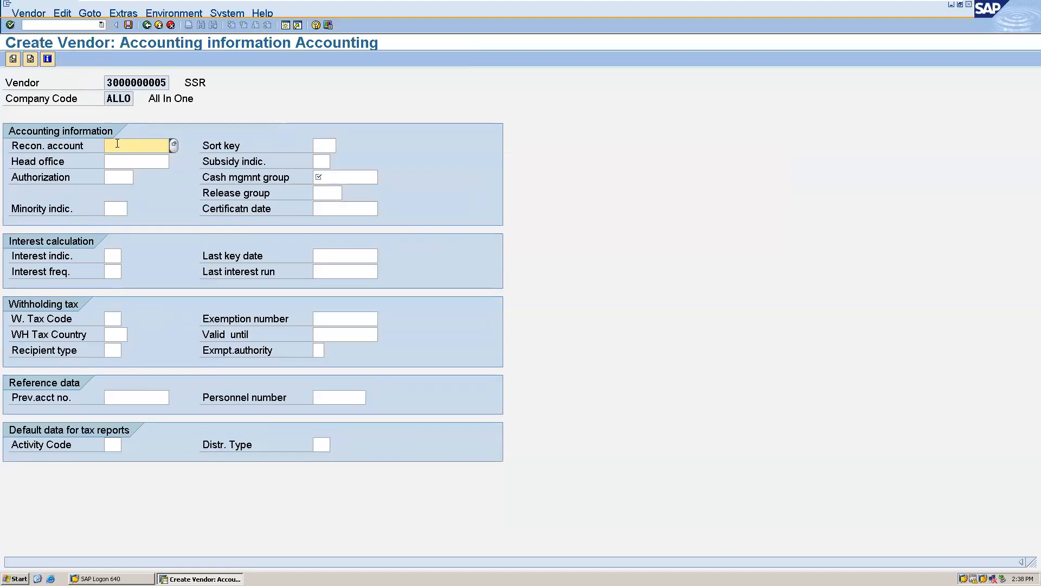
click(174, 145)
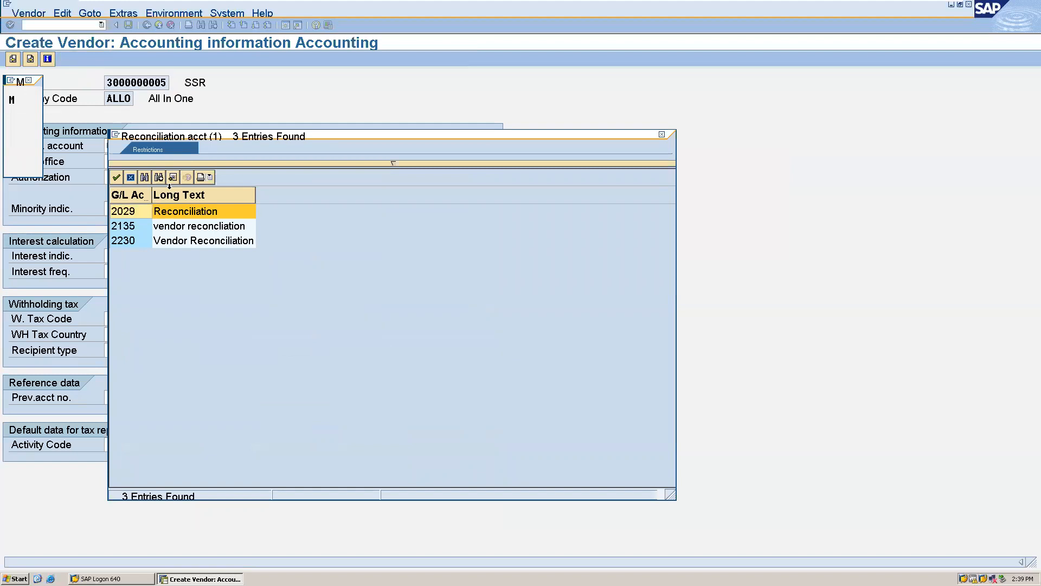
double_click(173, 241)
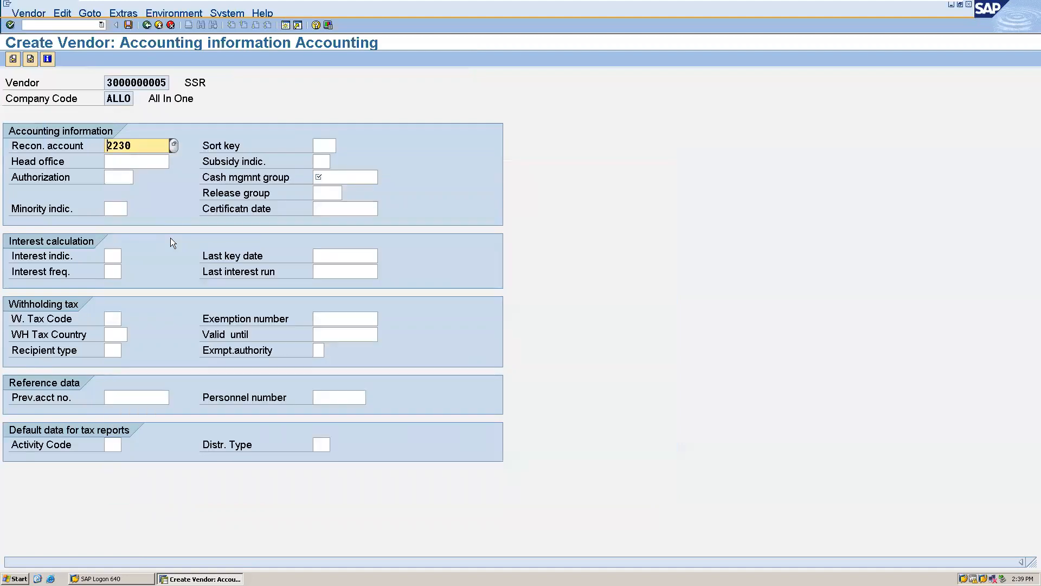
Choose sort key 012 (Vendor number) and cash management group A1 for the vendor, and continue to the payment data.
click(319, 147)
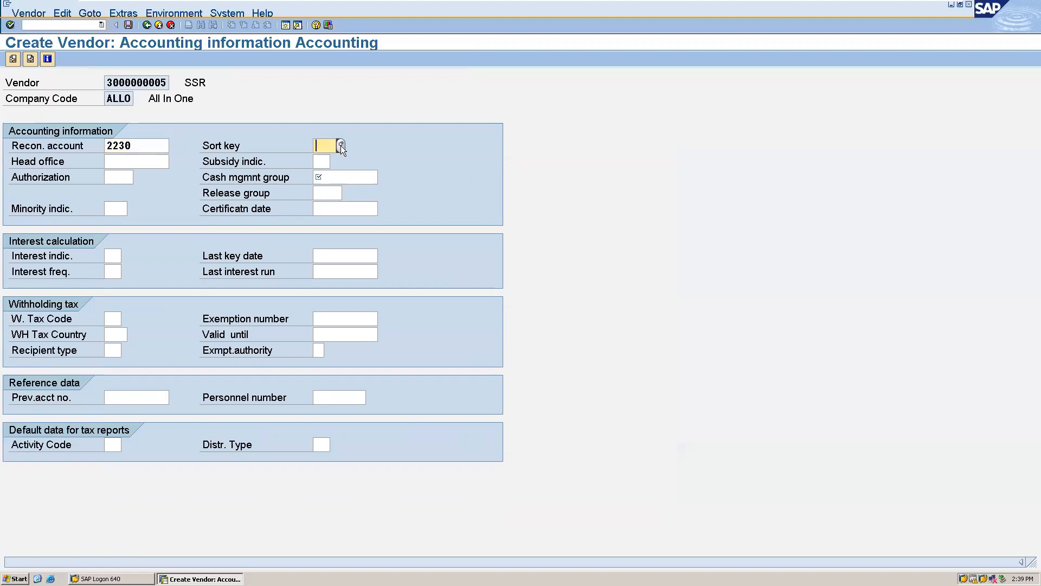
click(341, 145)
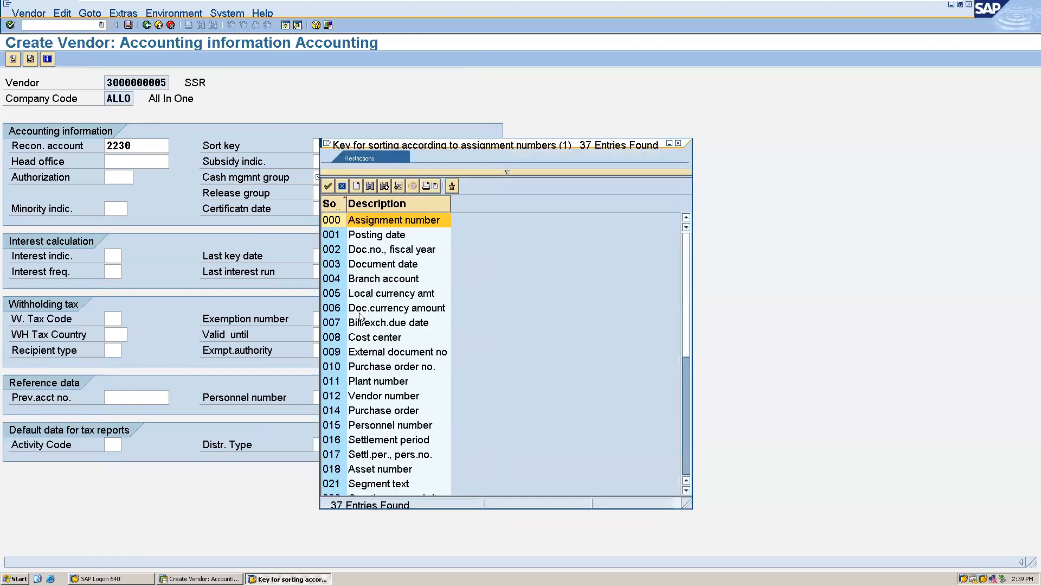
double_click(361, 395)
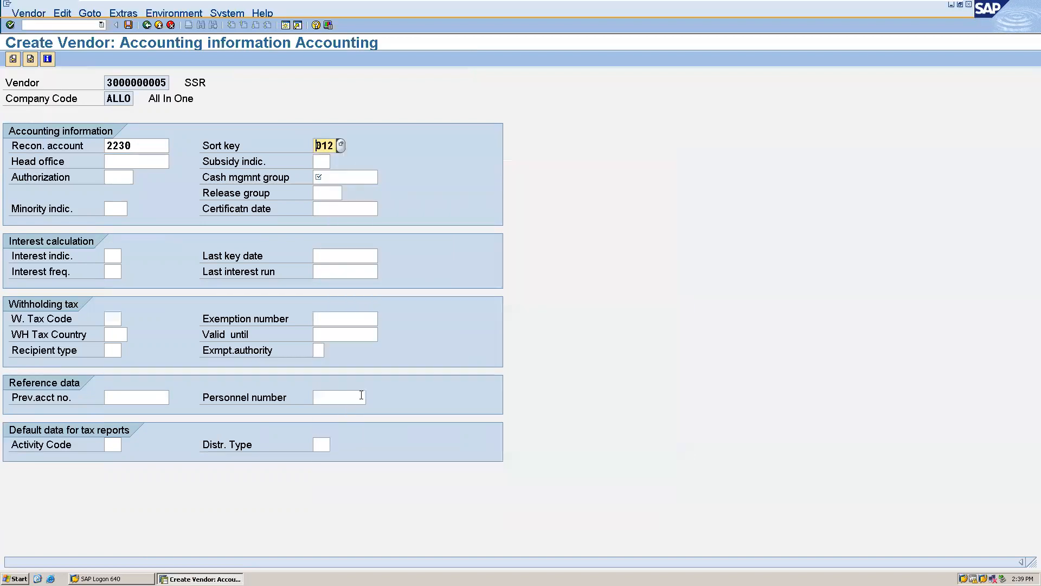
click(337, 179)
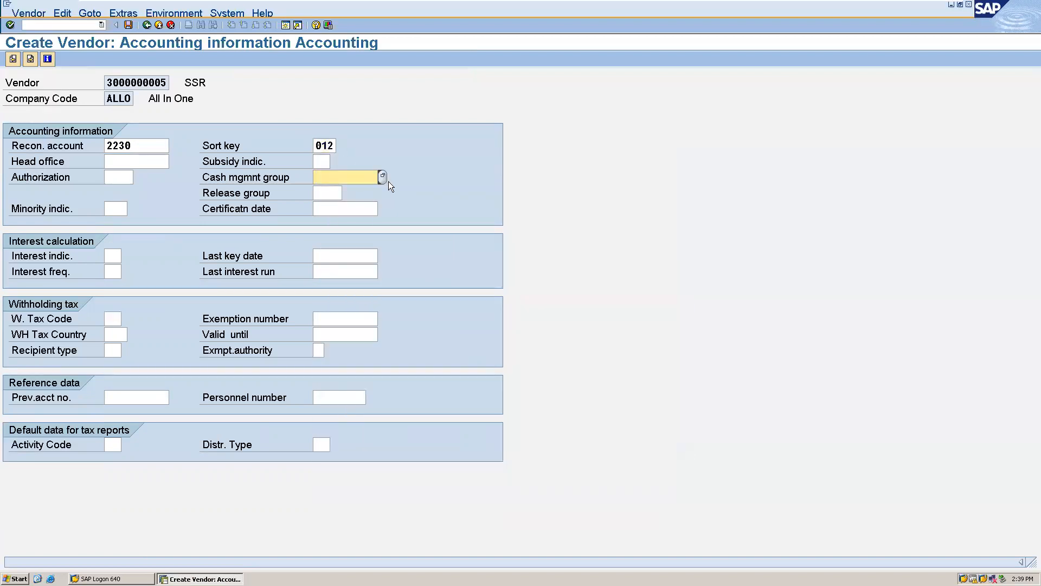
click(383, 176)
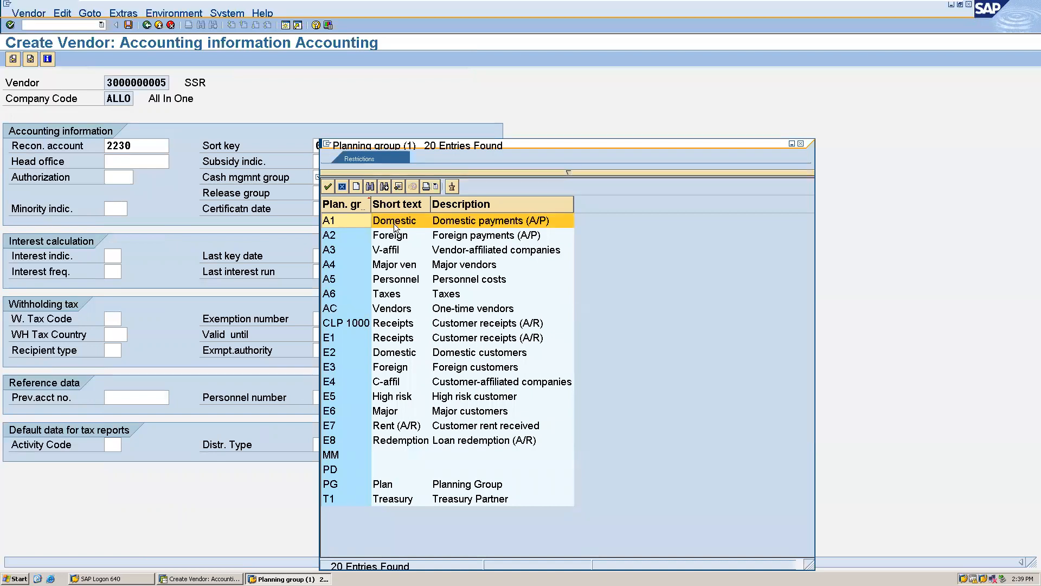
double_click(394, 224)
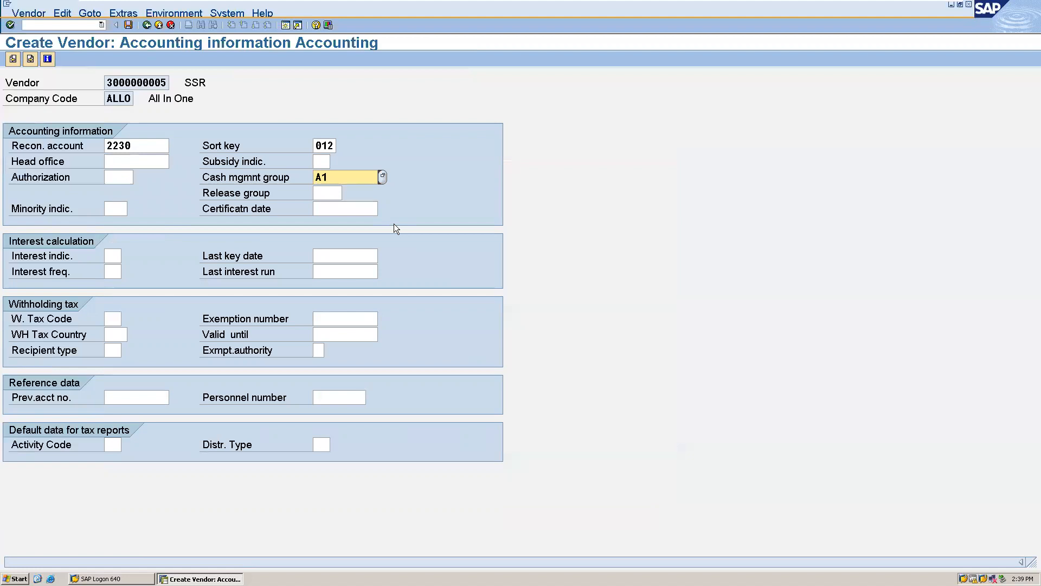
key(Return)
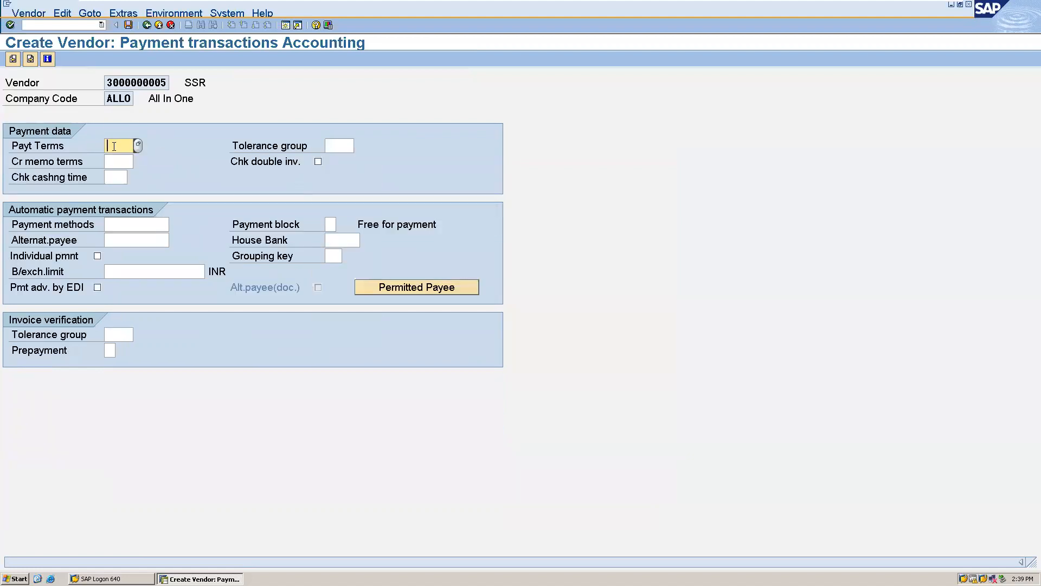
Choose payment terms 0001, payable immediately due net, continue to the correspondence data and save the vendor.
click(137, 145)
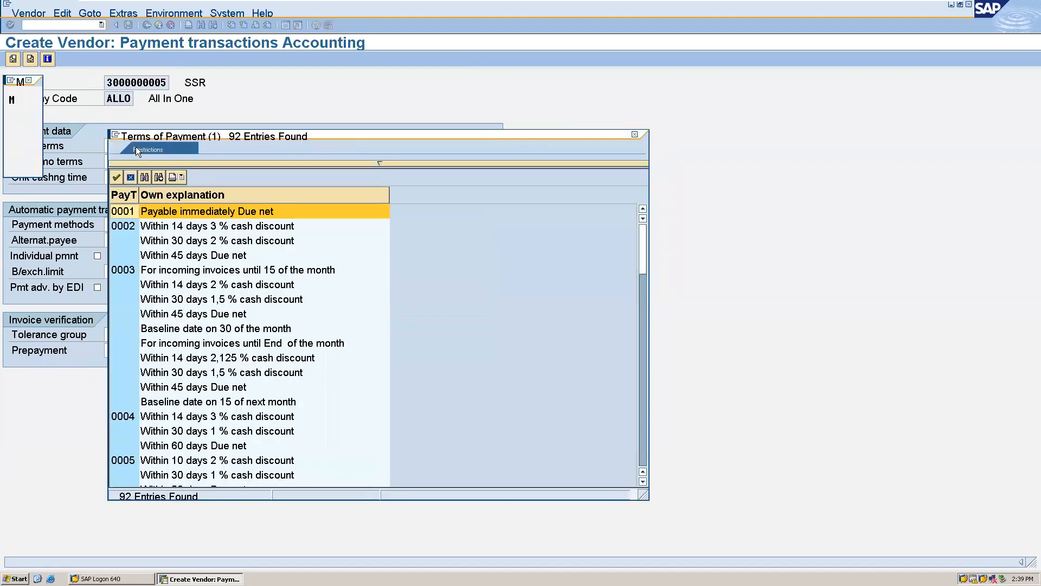
double_click(183, 211)
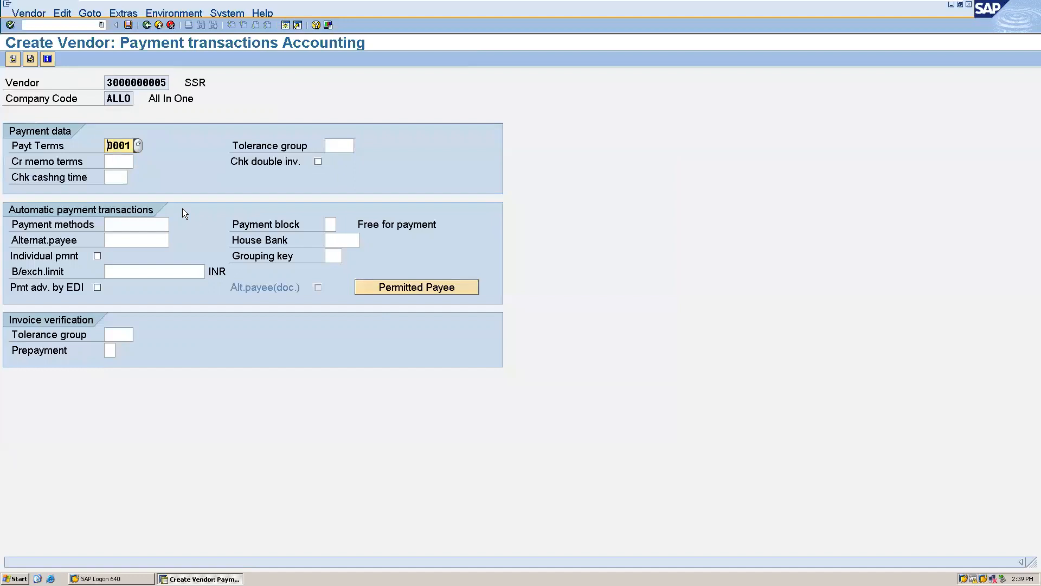
key(Return)
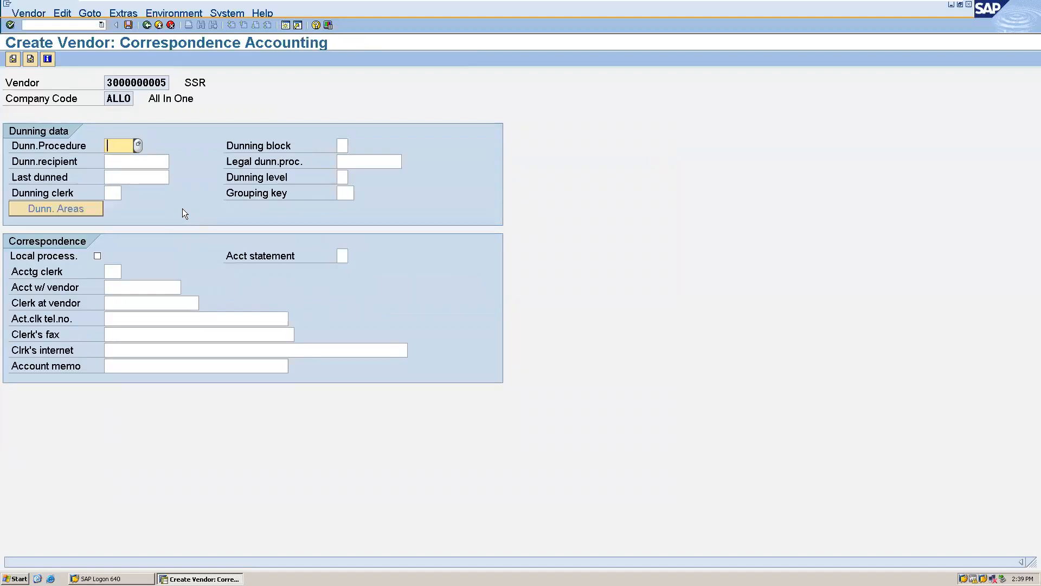
click(129, 26)
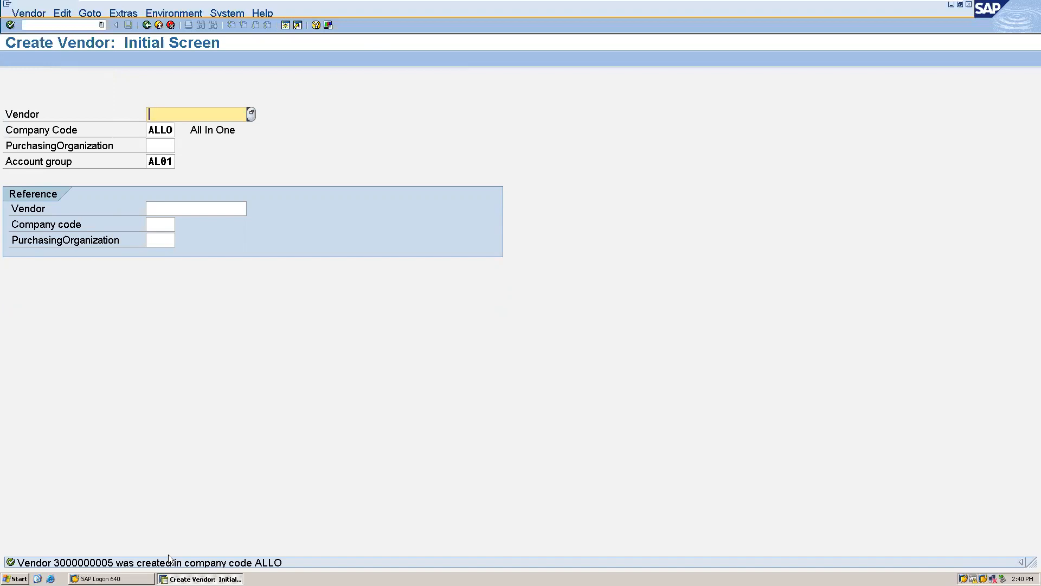
Open transaction FB60 and choose vendor SSR from the company code ALLO vendors for the new invoice.
click(40, 25)
text(/NFB60)
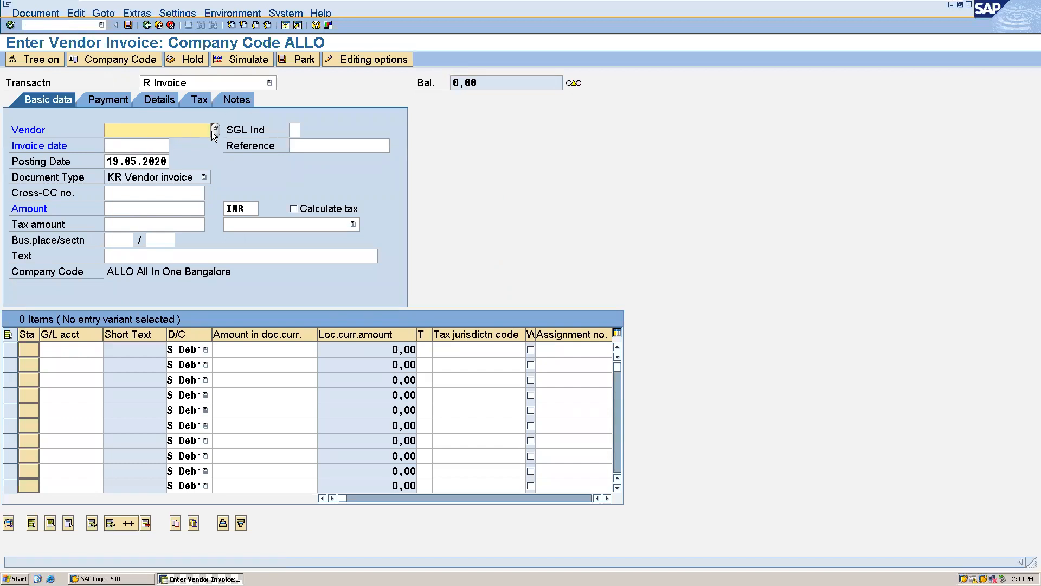
click(212, 132)
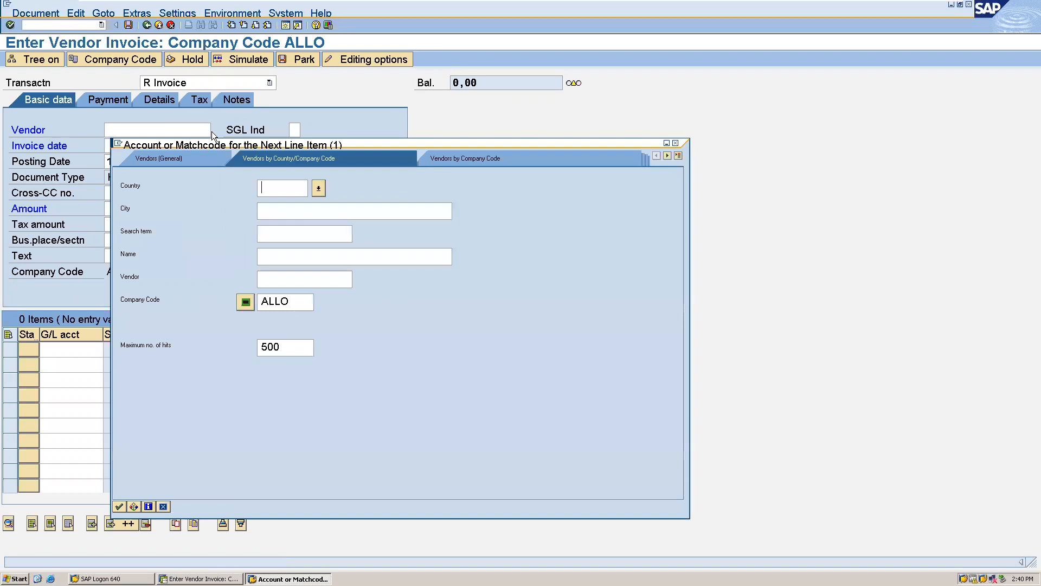
key(Return)
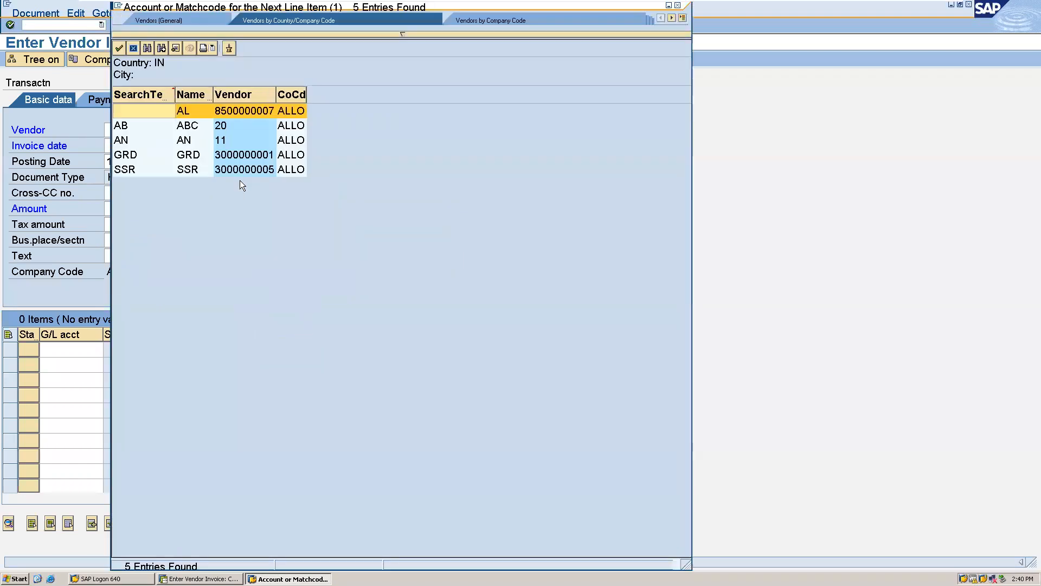
double_click(242, 169)
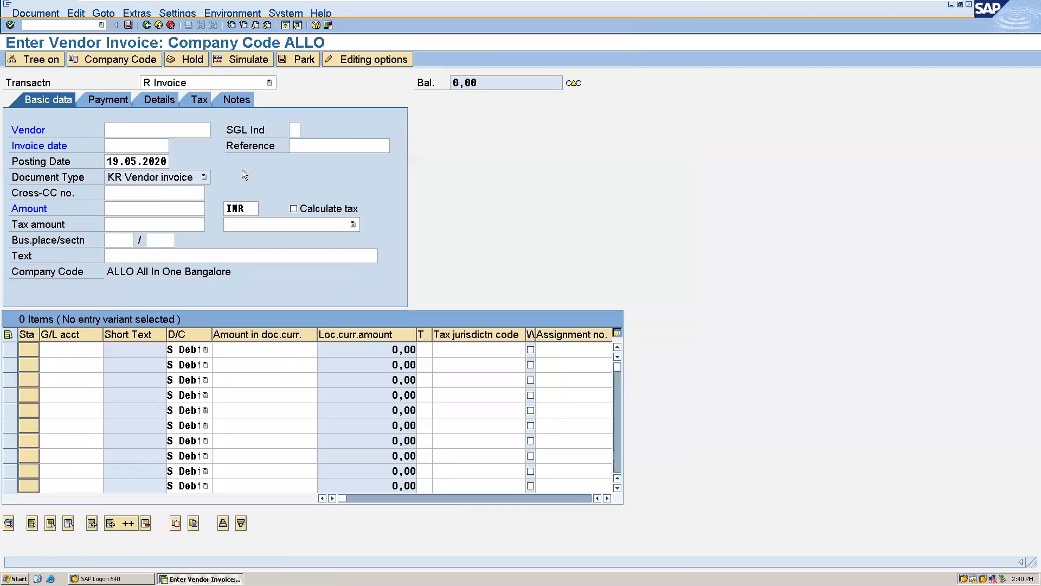
Fill in the invoice's basic data with date 19.05.2020, amount 10000, reference 1000 and text Service charges.
click(145, 145)
text(19)
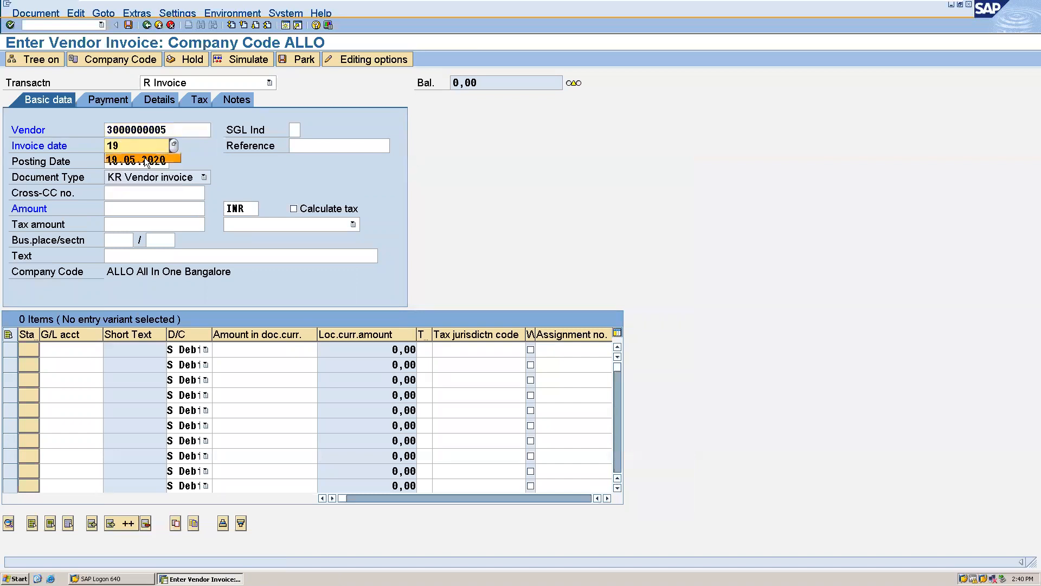
click(143, 157)
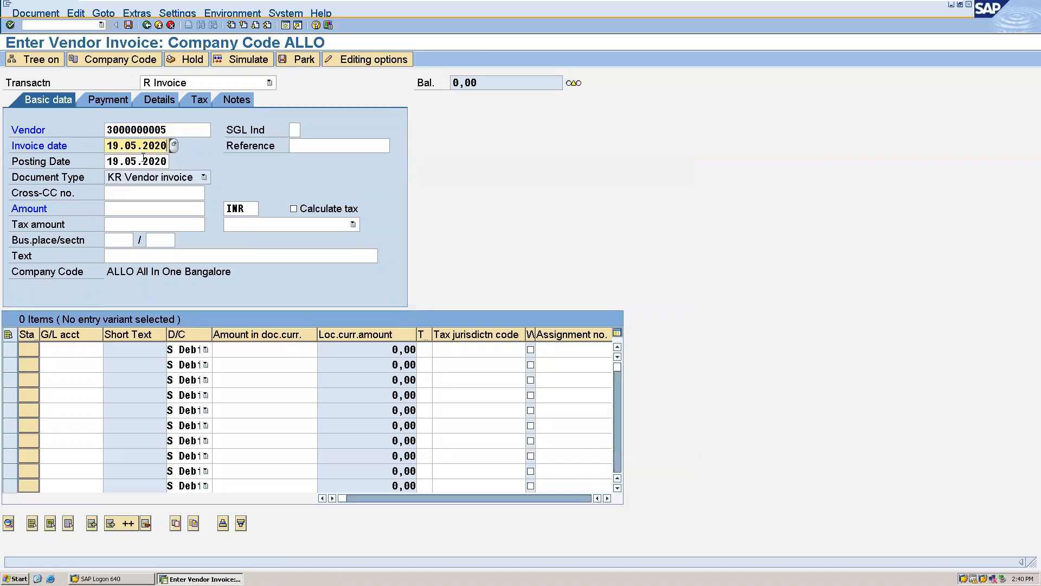
click(123, 212)
text(10000)
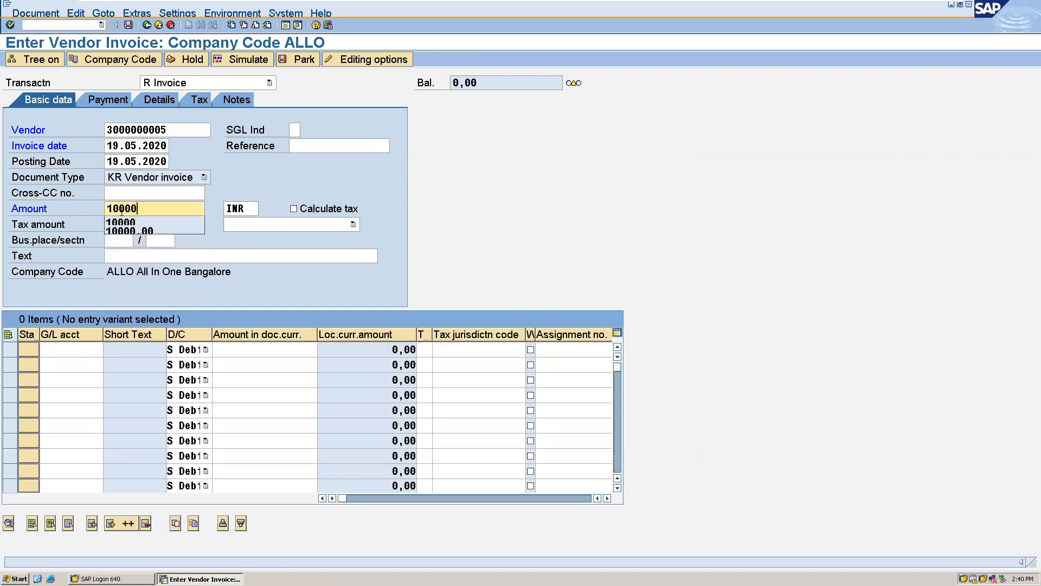
click(300, 147)
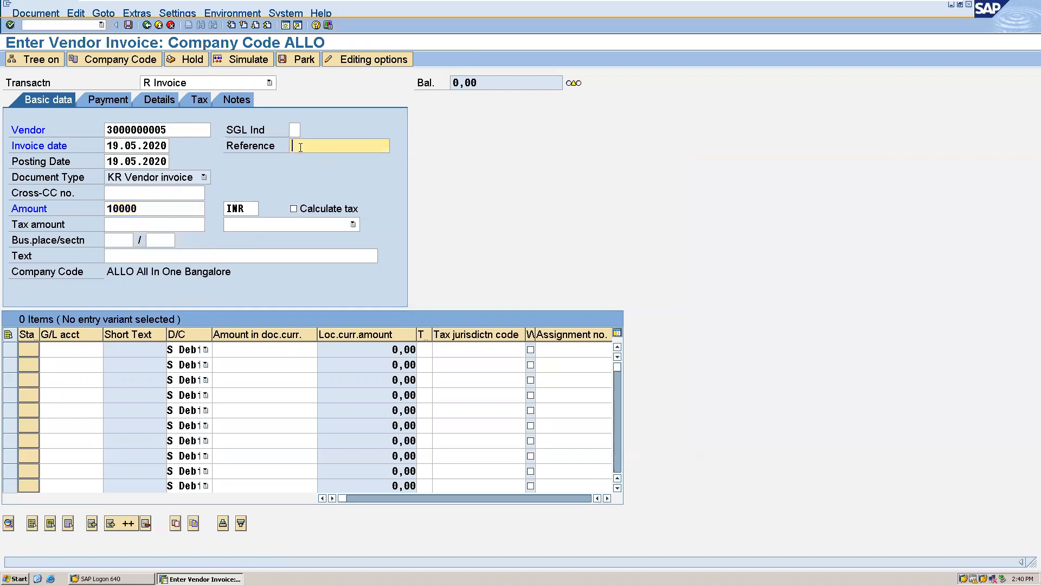
text(1000)
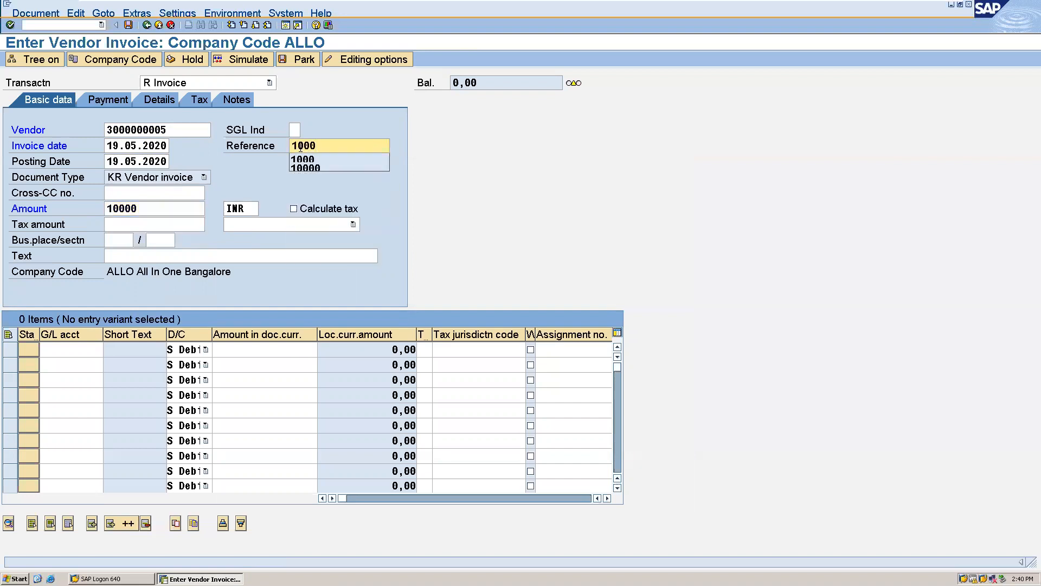
click(434, 196)
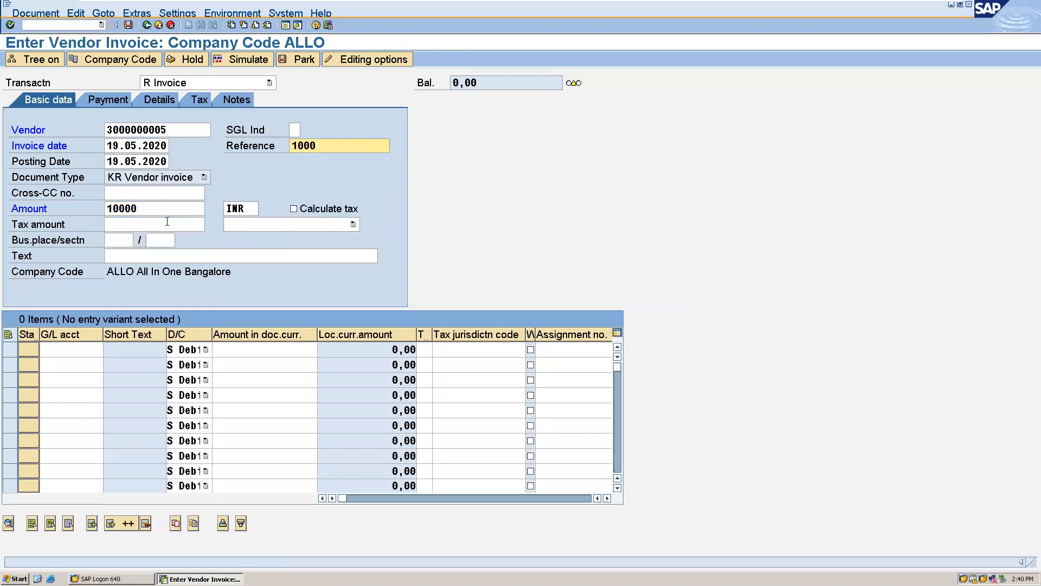
click(122, 255)
text(Service charges)
Choose the Service charges G/L account 4035 for the first line item and enter 10000 as its debit amount.
click(60, 349)
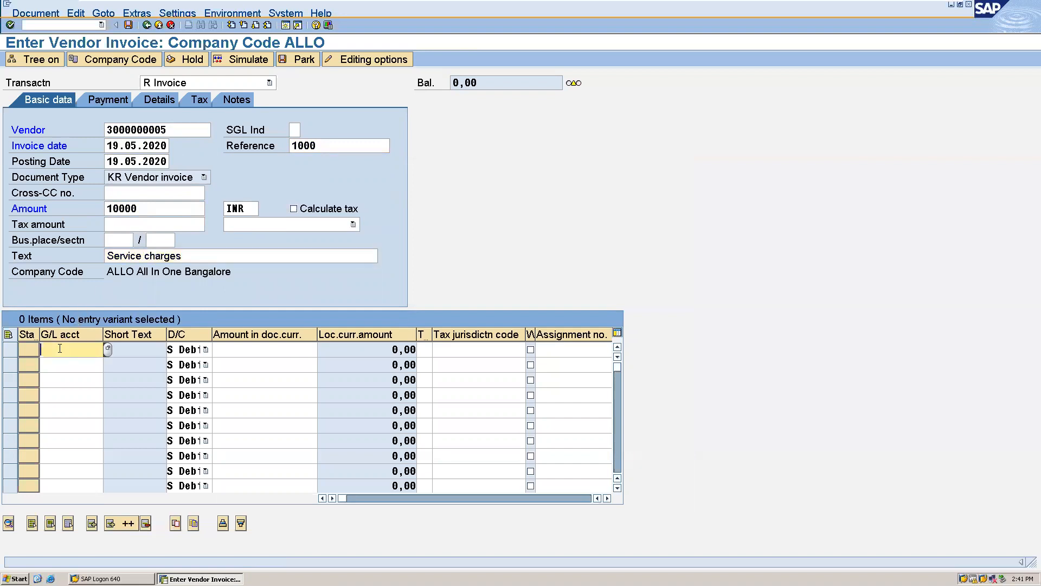
click(108, 349)
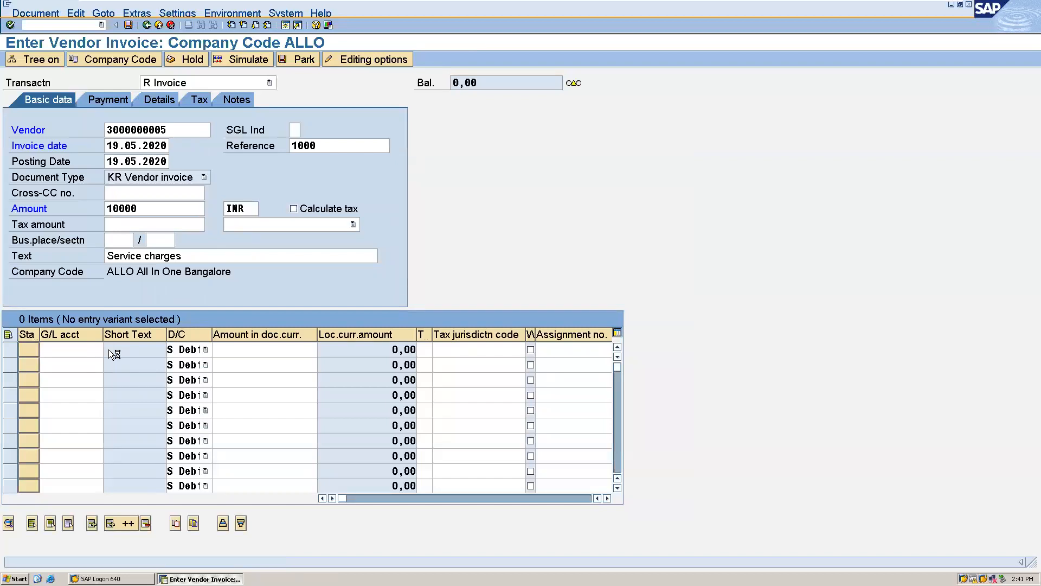
key(Return)
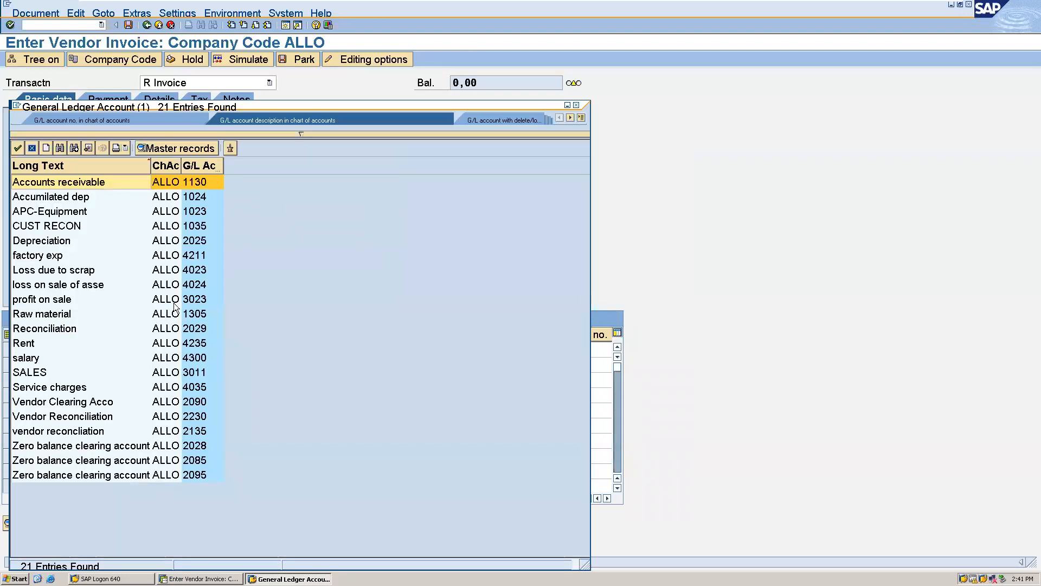
double_click(85, 393)
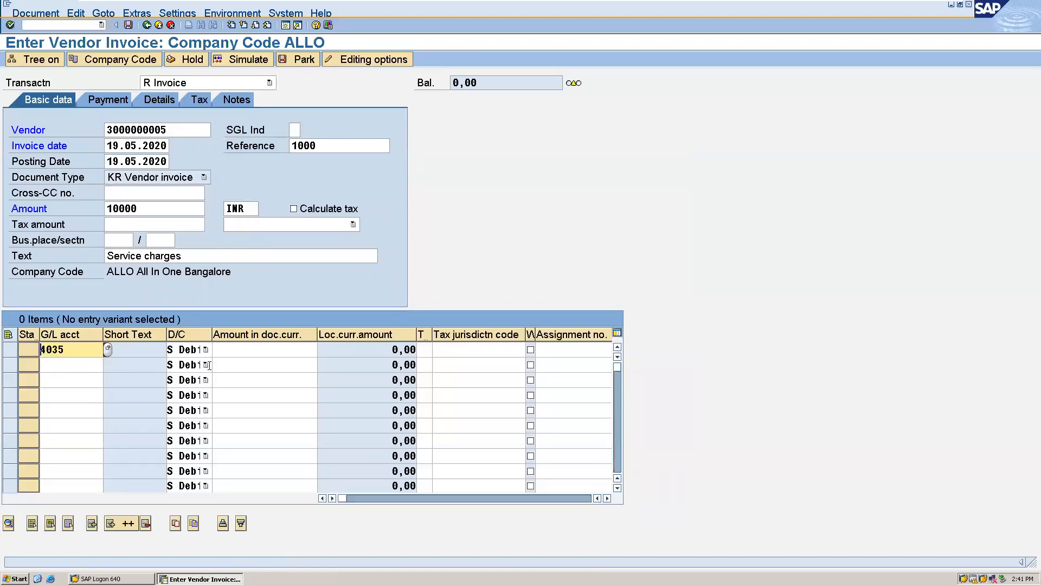
click(255, 348)
text(10000)
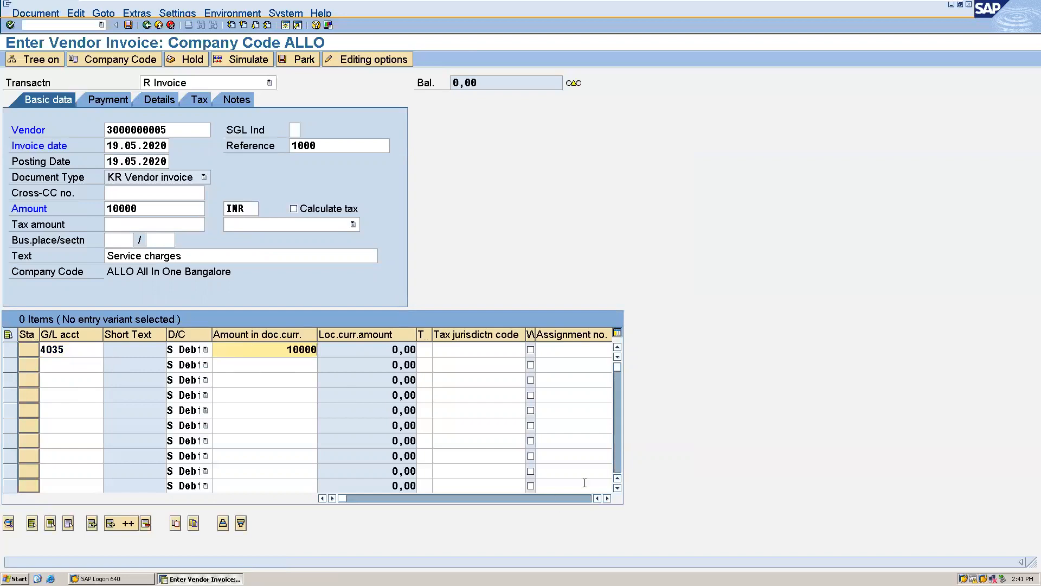
Assign cost center CL01 to the service charges line item and post the vendor invoice.
click(606, 498)
click(606, 497)
click(606, 498)
click(606, 497)
click(606, 497)
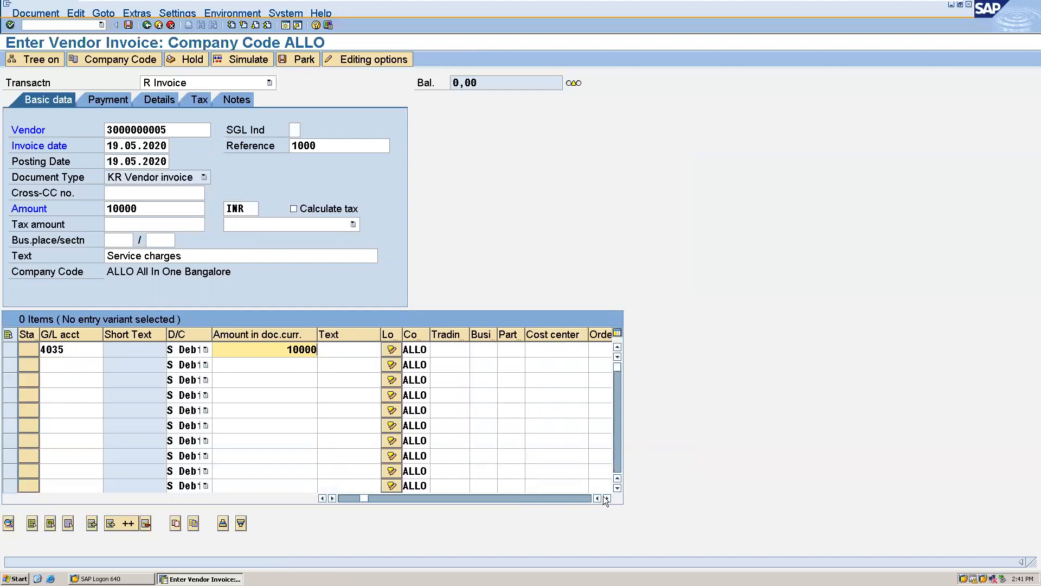
click(606, 497)
click(478, 347)
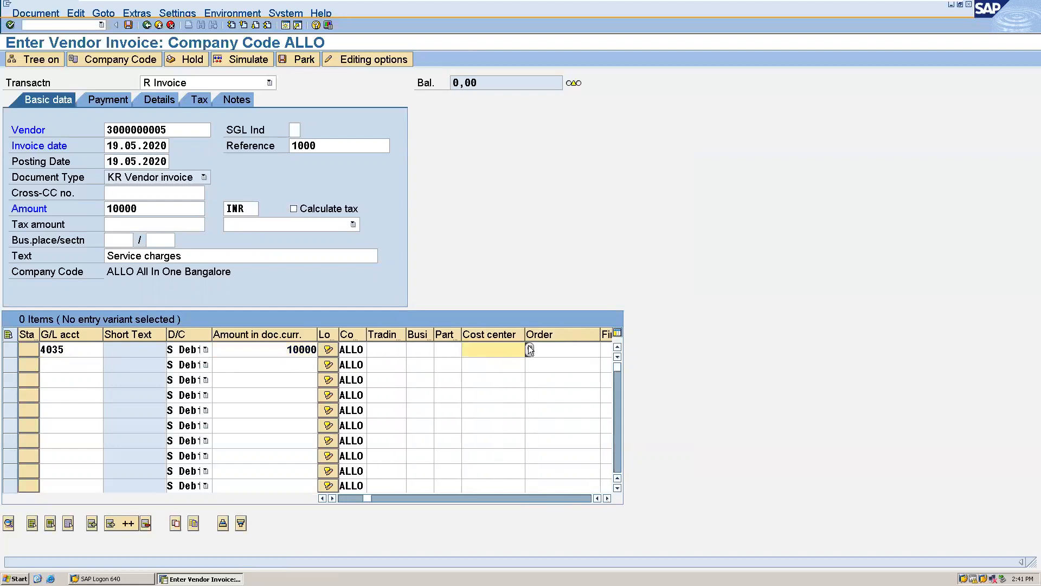
key(Return)
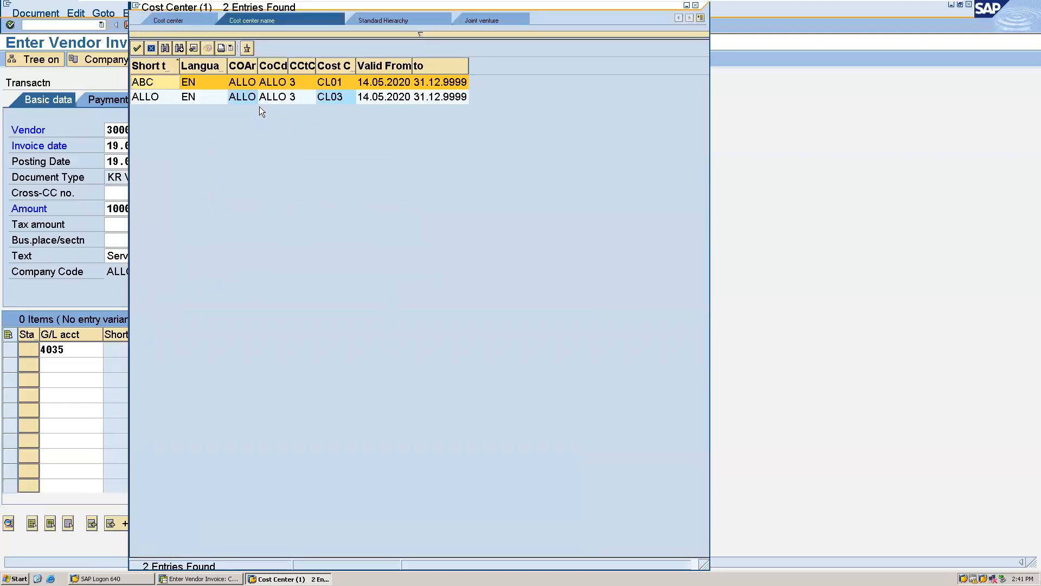
double_click(239, 82)
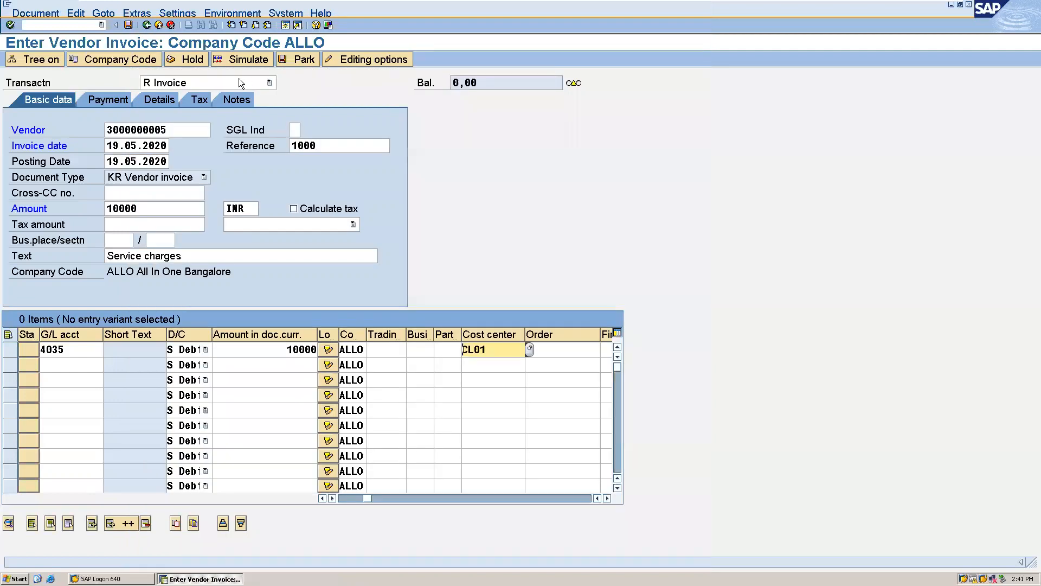
click(128, 25)
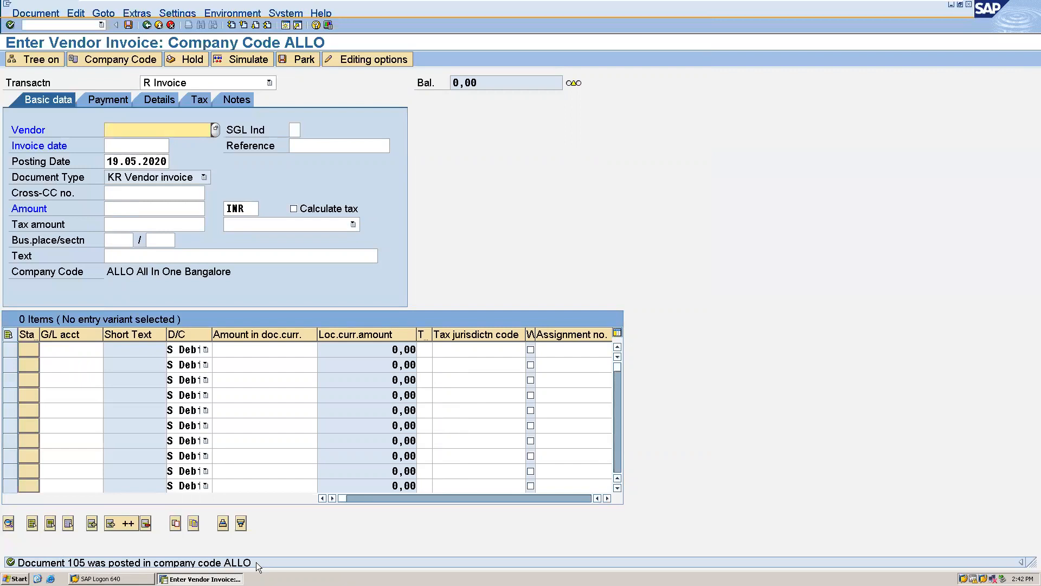
Minimize the ECC DMO SERVER virtual machine and return to the Word notes on vendor master data and FB60.
mouse_move(542, 1)
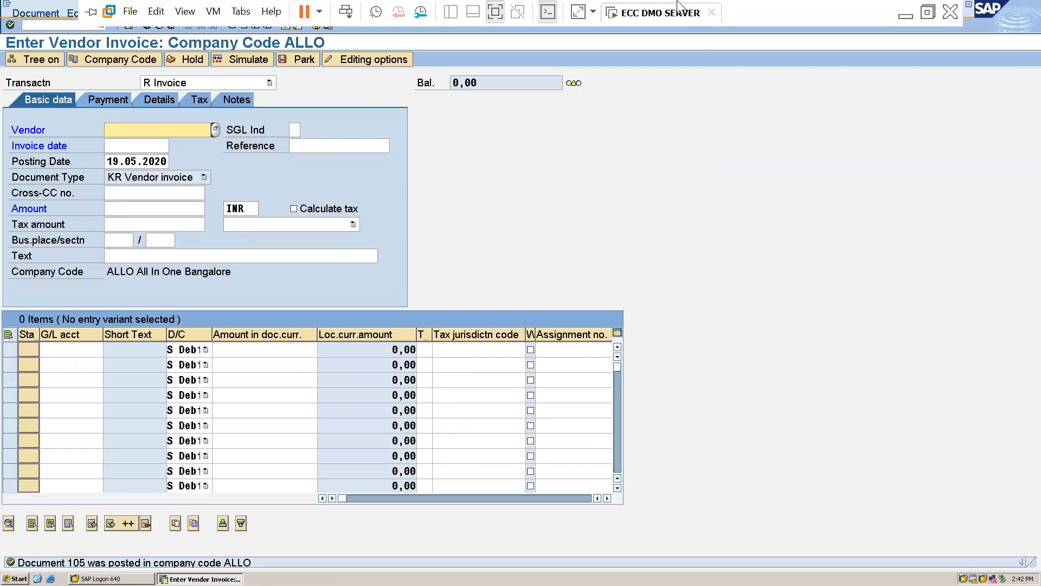
click(910, 16)
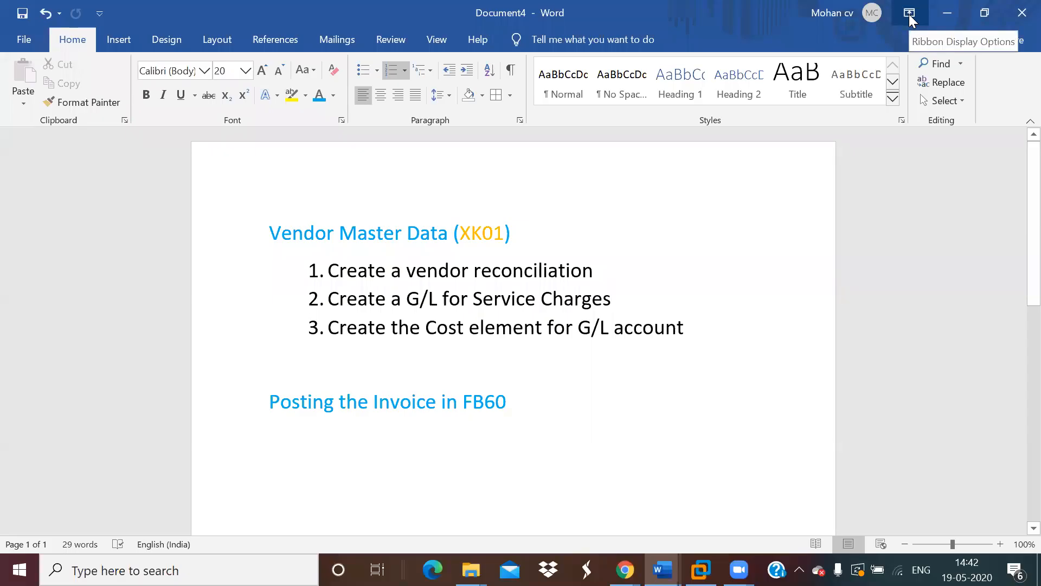